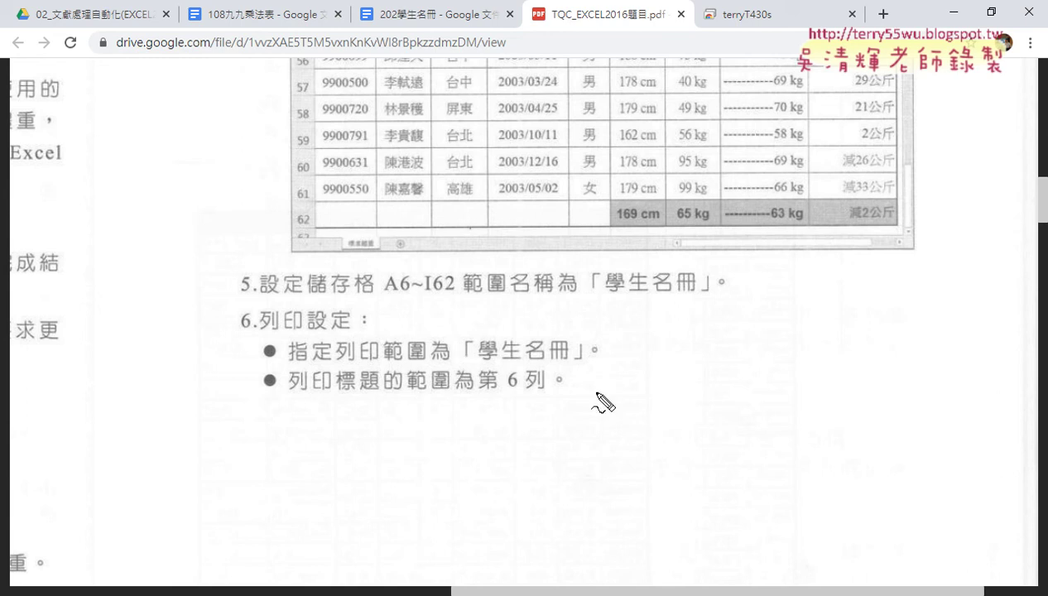
# Mark the required name 學生名冊 and the range A6~I62 in the exam instructions.
pyautogui.moveTo(578, 375); pyautogui.dragTo(548, 377)
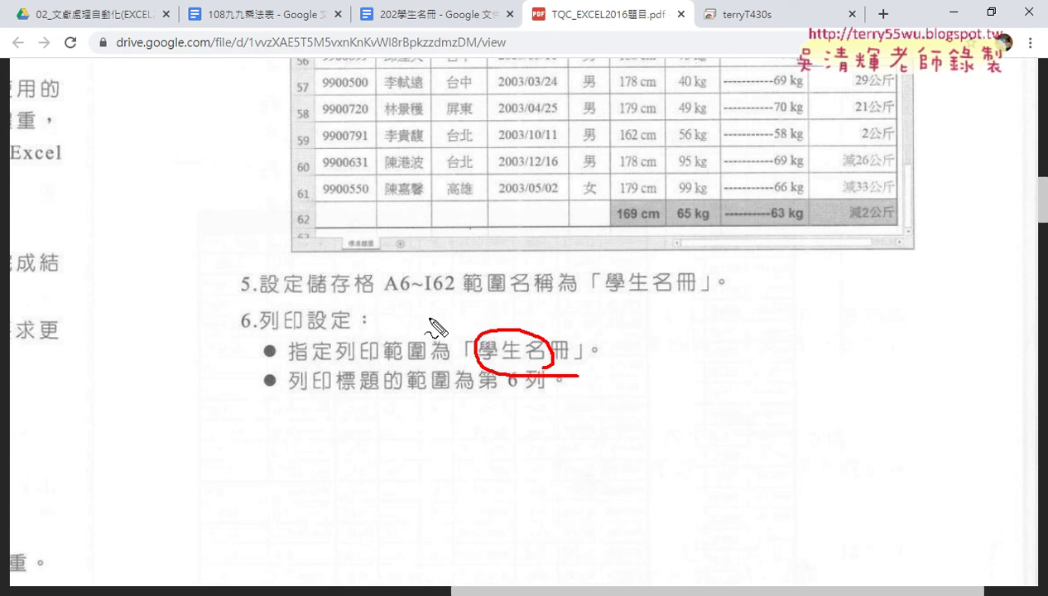
pyautogui.moveTo(384, 294); pyautogui.dragTo(453, 290)
pyautogui.press('Escape')
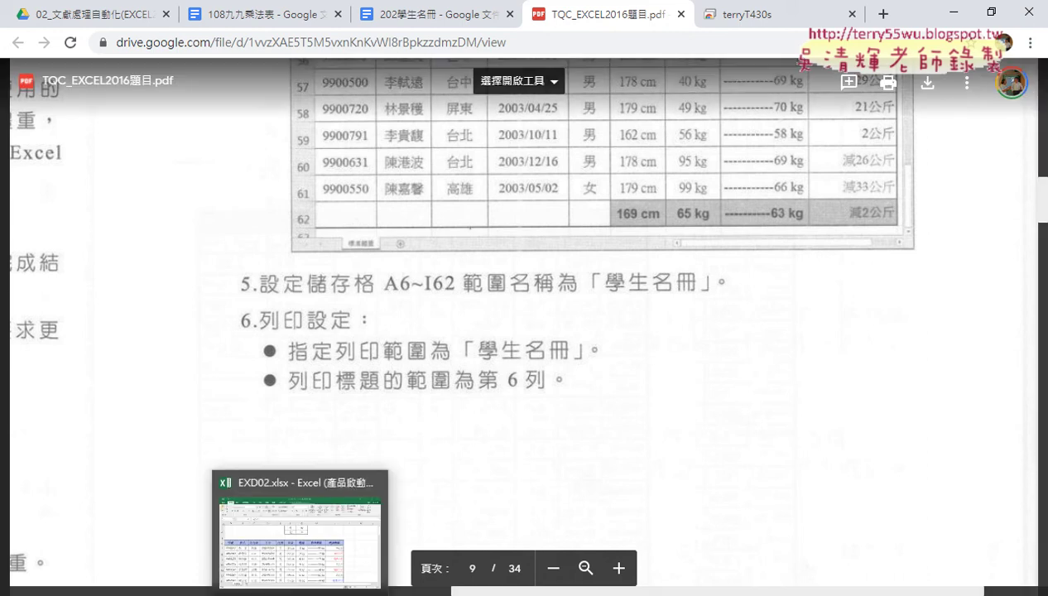
# Switch to EXD02.xlsx, select A6 and scroll down to the table's end at row 62.
pyautogui.click(294, 530)
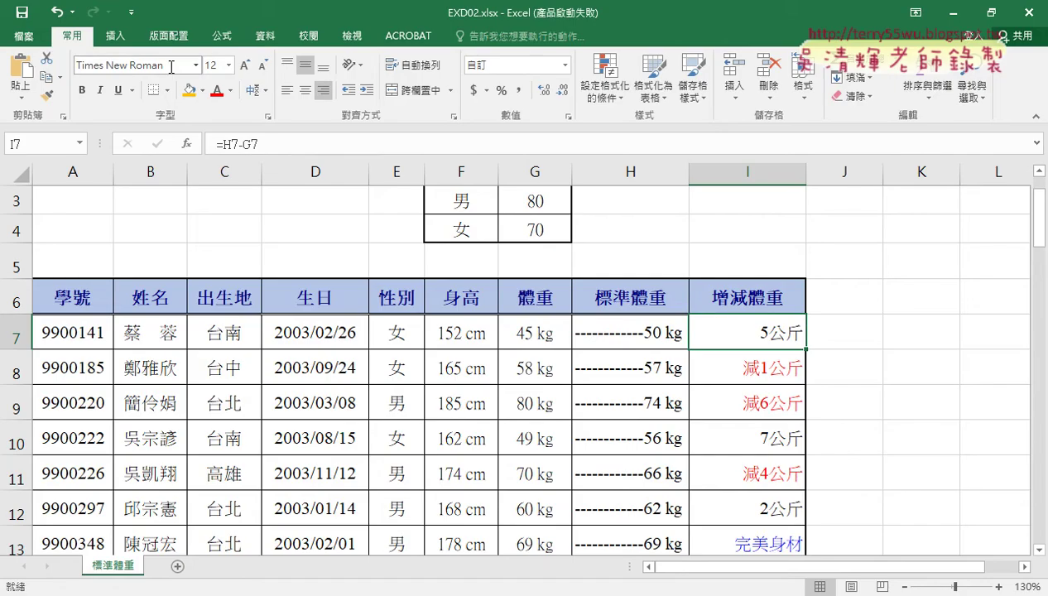
pyautogui.click(72, 304)
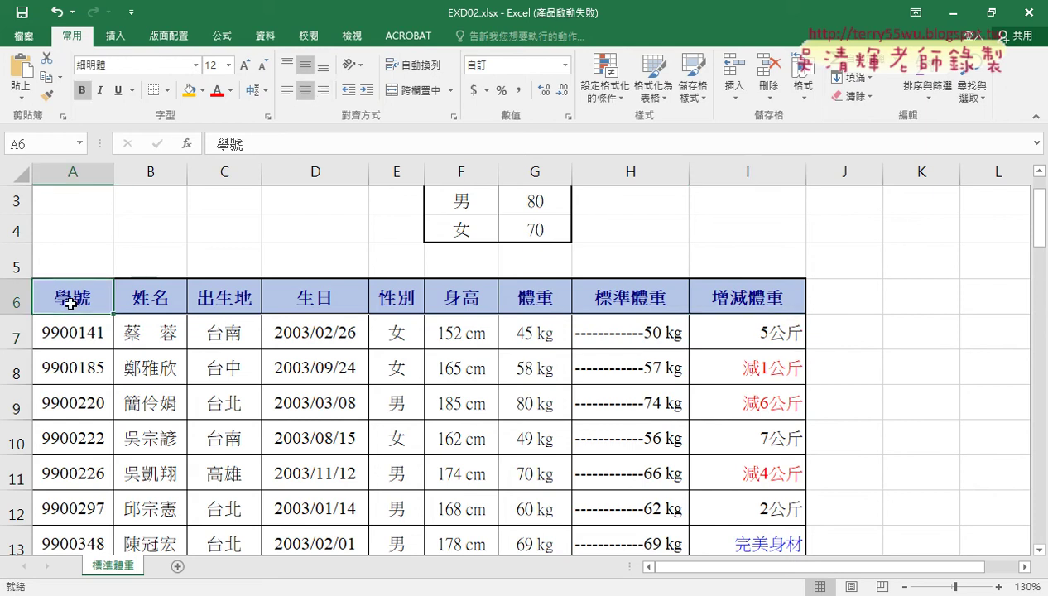
pyautogui.scroll(-3, 600, 371)
pyautogui.scroll(-8, 593, 376)
pyautogui.scroll(-4, 593, 375)
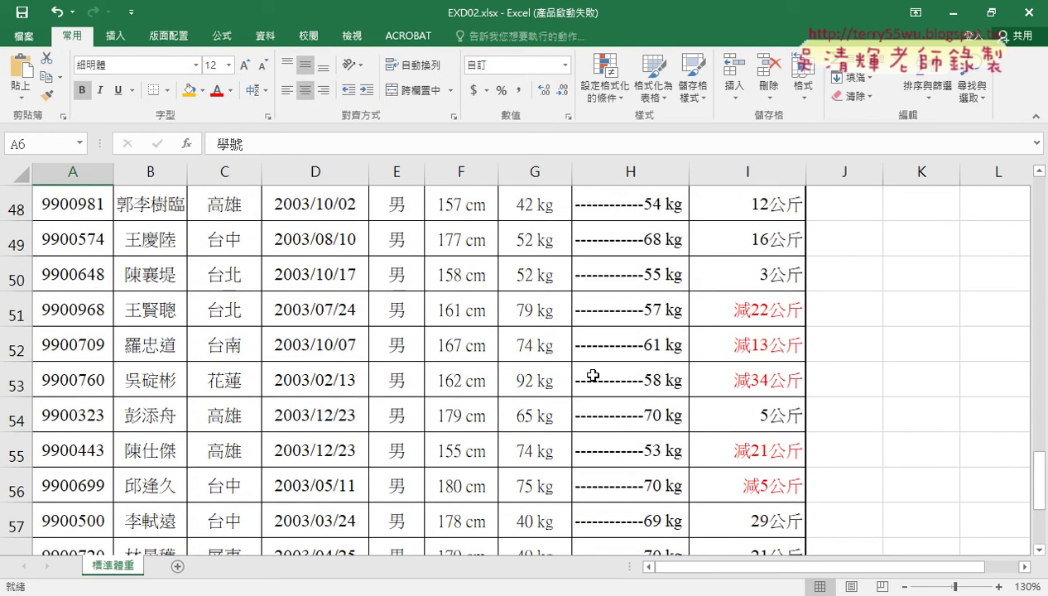
pyautogui.scroll(-3, 596, 373)
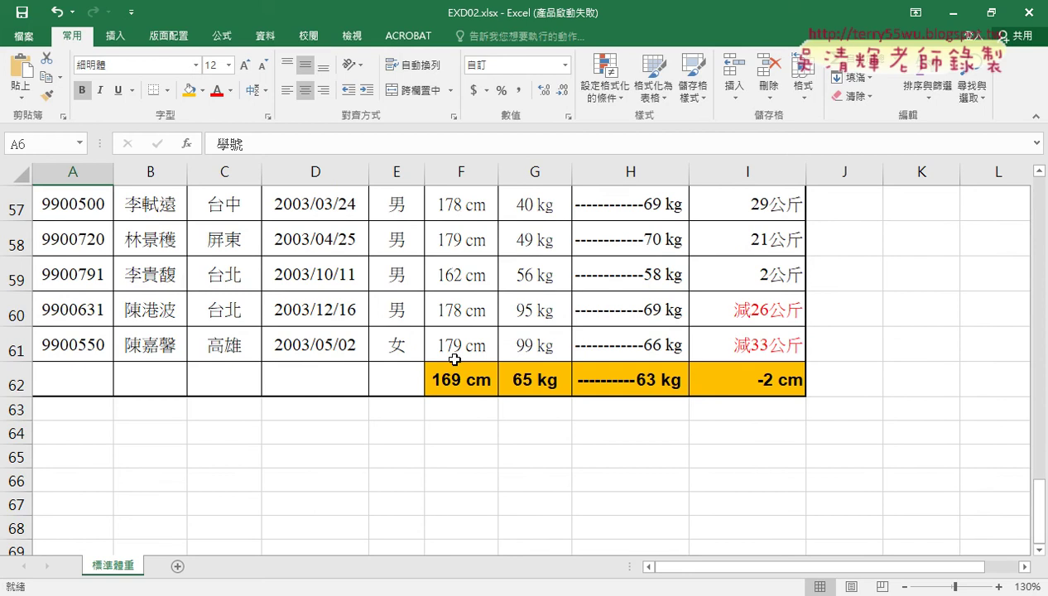
# Compare with the instructions PDF, then scroll back to the top of the sheet.
pyautogui.hotkey('alt', 'Tab')
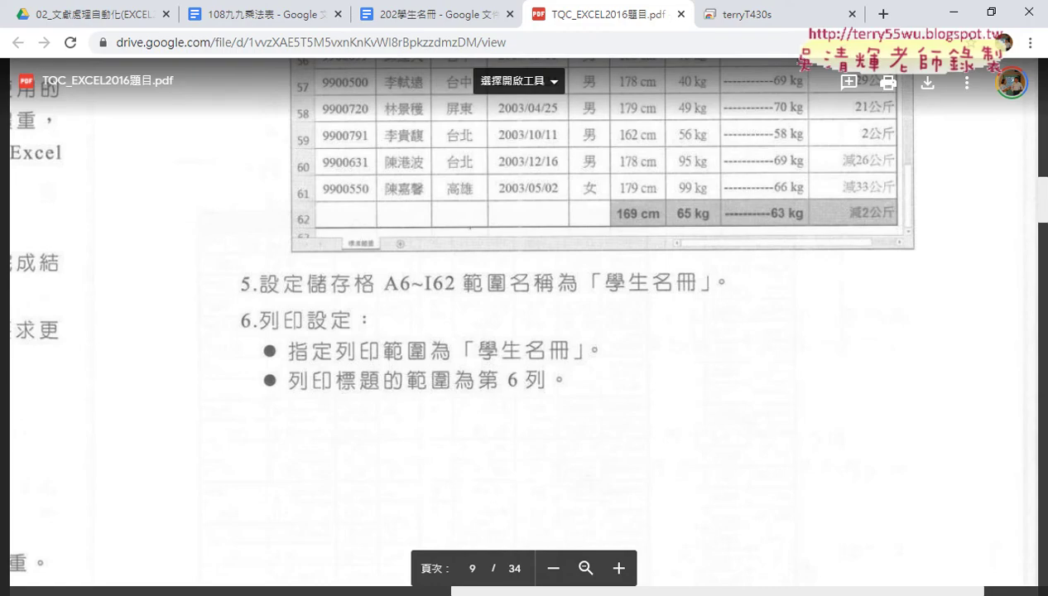
pyautogui.hotkey('alt', 'Tab')
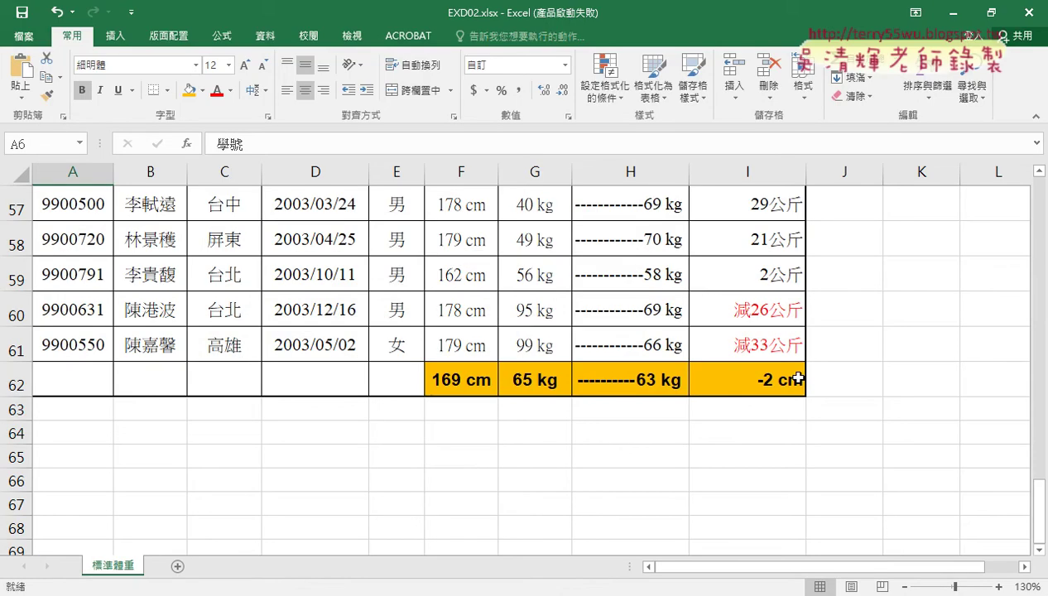
pyautogui.scroll(9, 827, 374)
pyautogui.scroll(10, 827, 374)
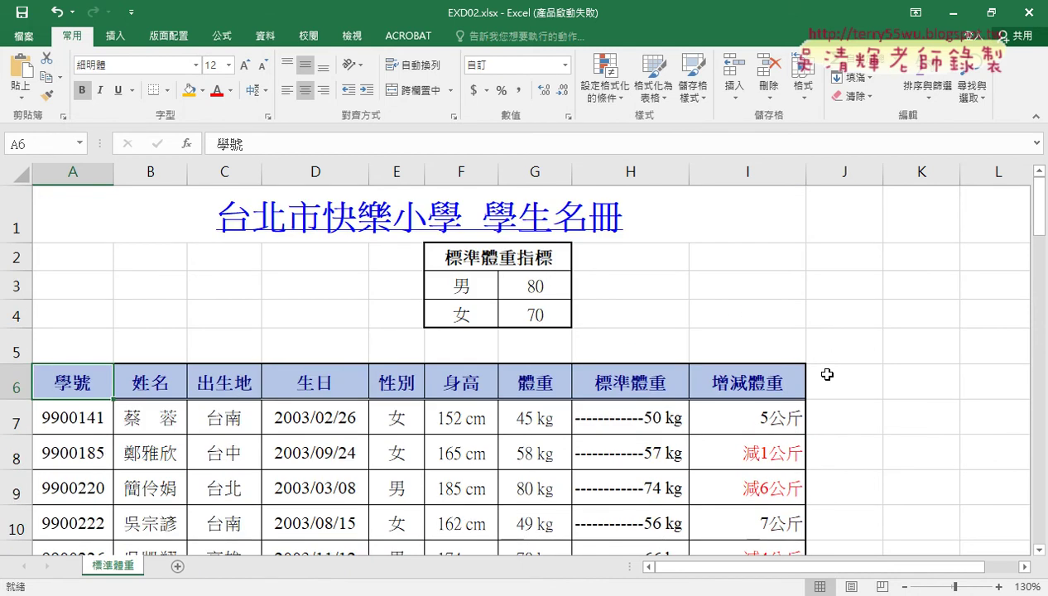
# Select the table from A6 across to I6 and down through summary row 62.
pyautogui.hotkey('ctrl', 'shift', 'Right')
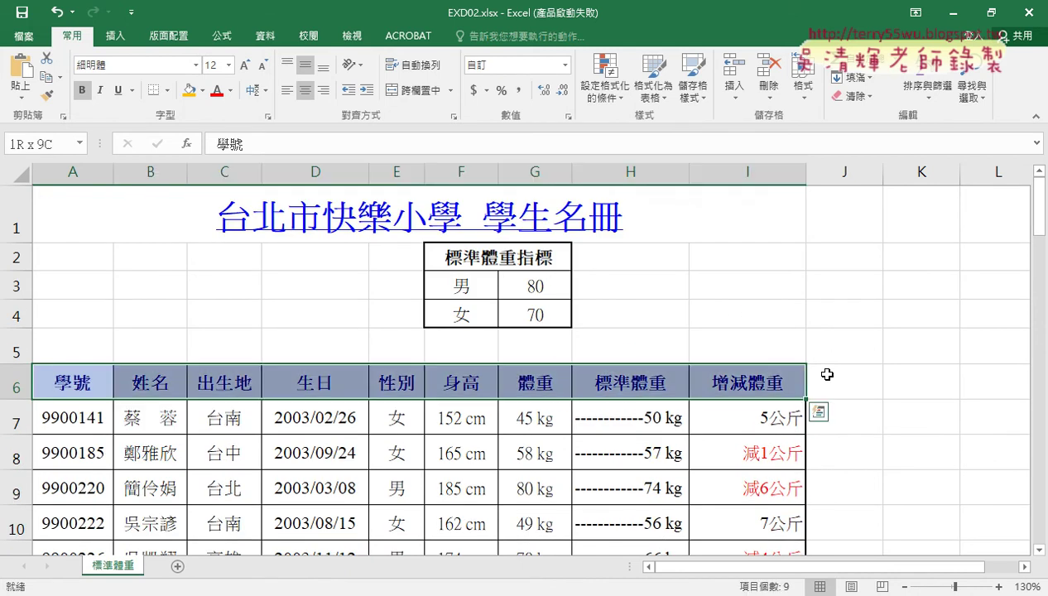
pyautogui.hotkey('ctrl', 'shift', 'Down')
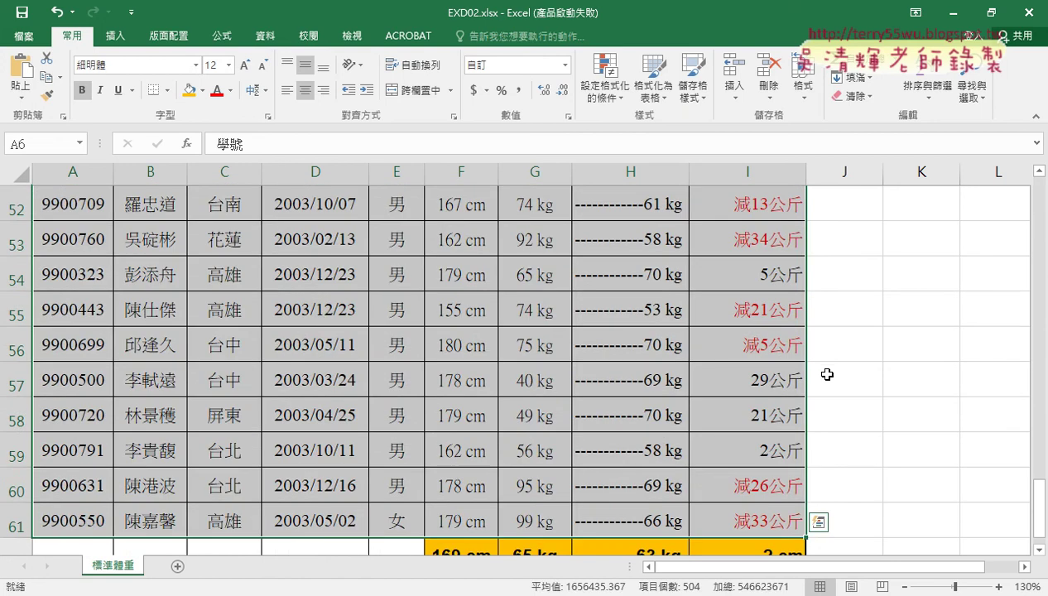
pyautogui.scroll(-3, 826, 374)
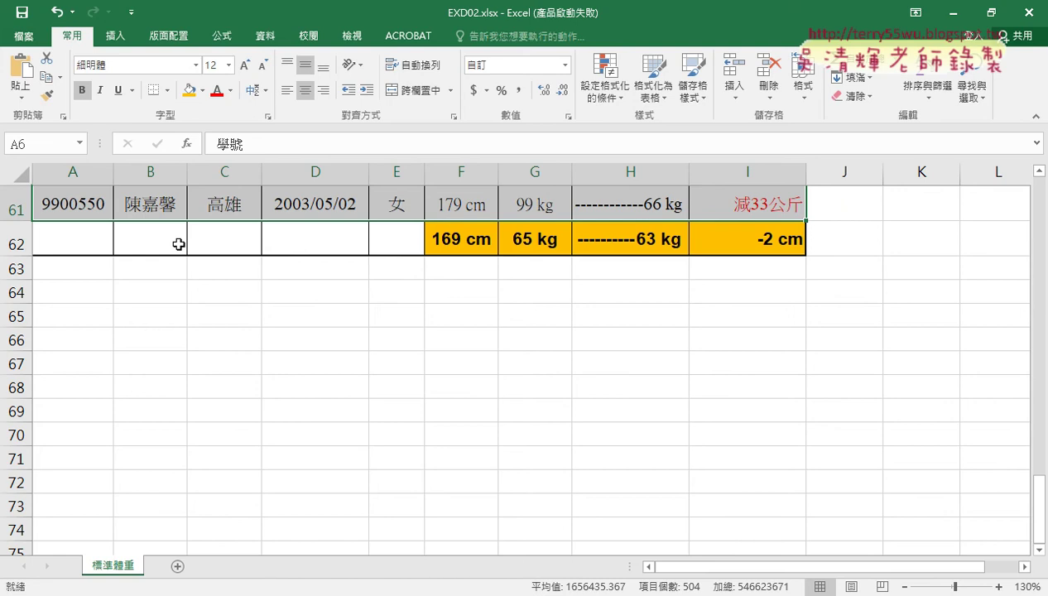
pyautogui.hotkey('ctrl', 'shift', 'Down')
pyautogui.hotkey('ctrl', 'shift', 'Up')
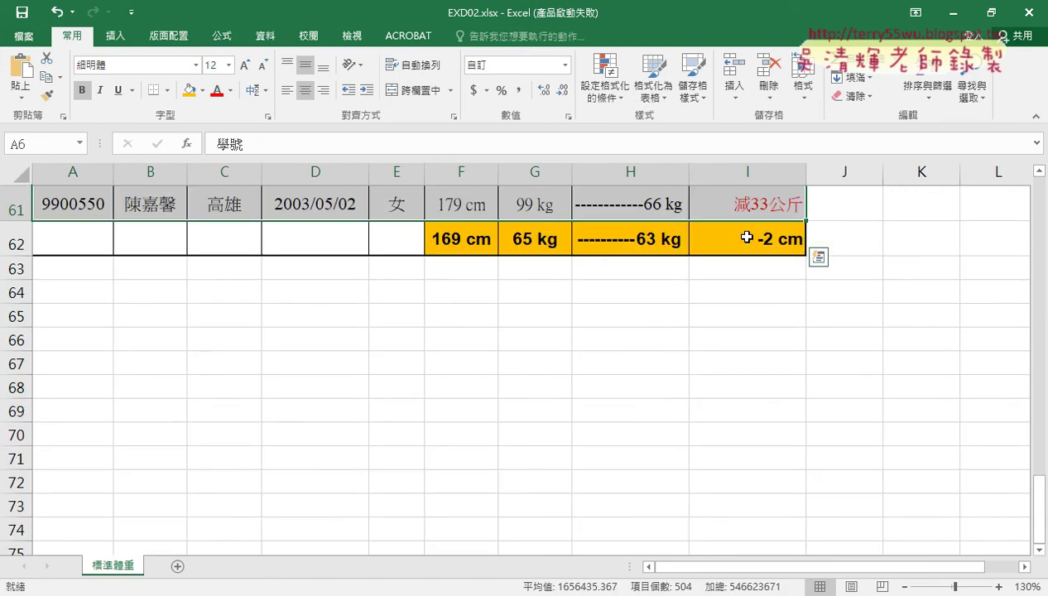
pyautogui.hotkey('shift', 'Down')
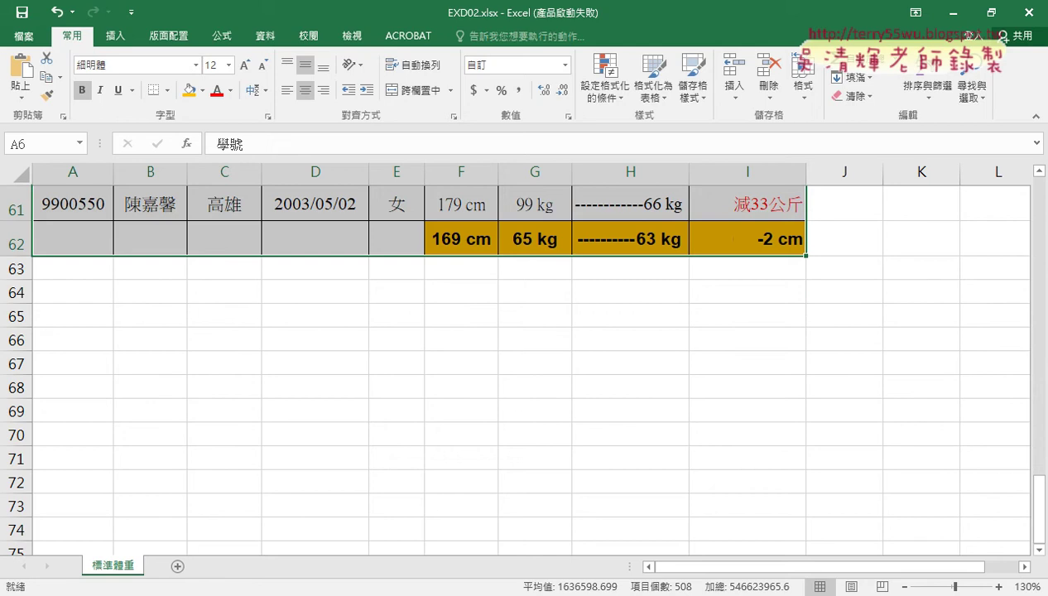
# Check the required range in the PDF, then return to Excel and scroll to the top.
pyautogui.hotkey('alt', 'Tab')
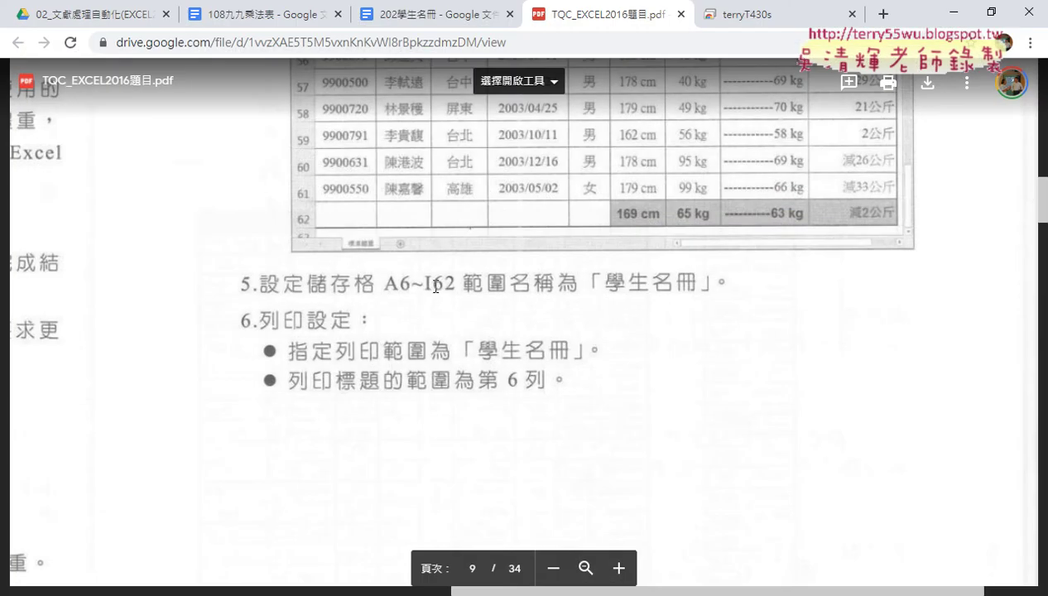
pyautogui.click(952, 13)
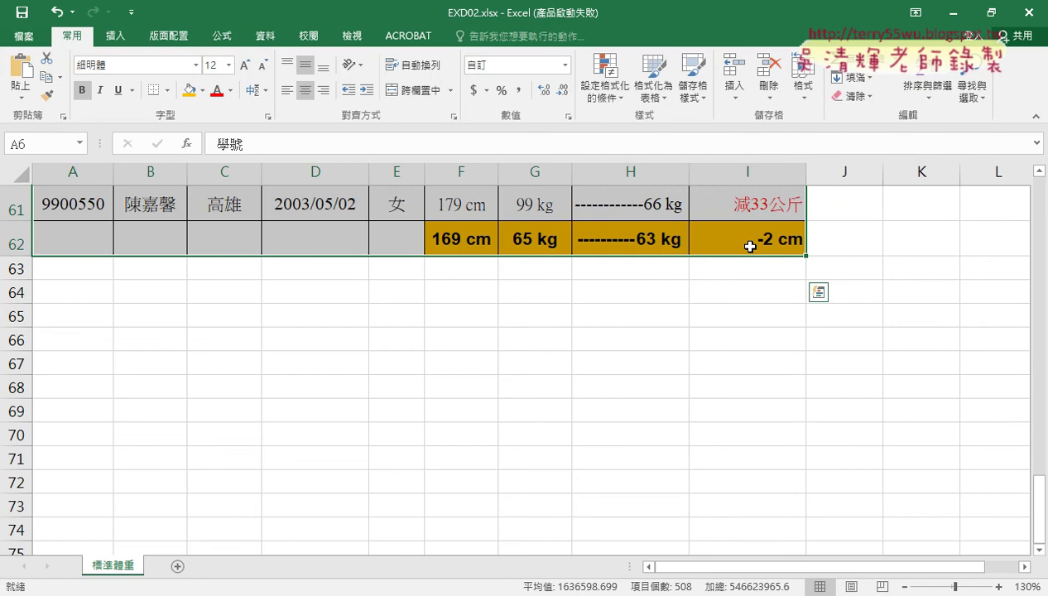
pyautogui.scroll(5, 749, 246)
pyautogui.scroll(5, 749, 246)
pyautogui.scroll(1, 749, 246)
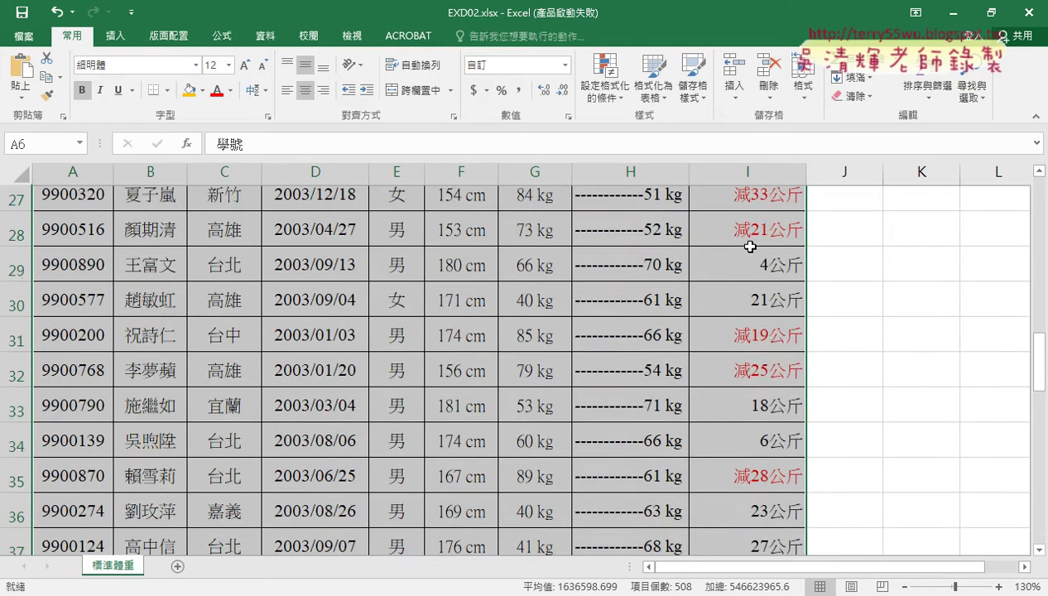
pyautogui.scroll(3, 749, 246)
pyautogui.scroll(1, 749, 246)
pyautogui.scroll(2, 749, 240)
pyautogui.scroll(2, 749, 243)
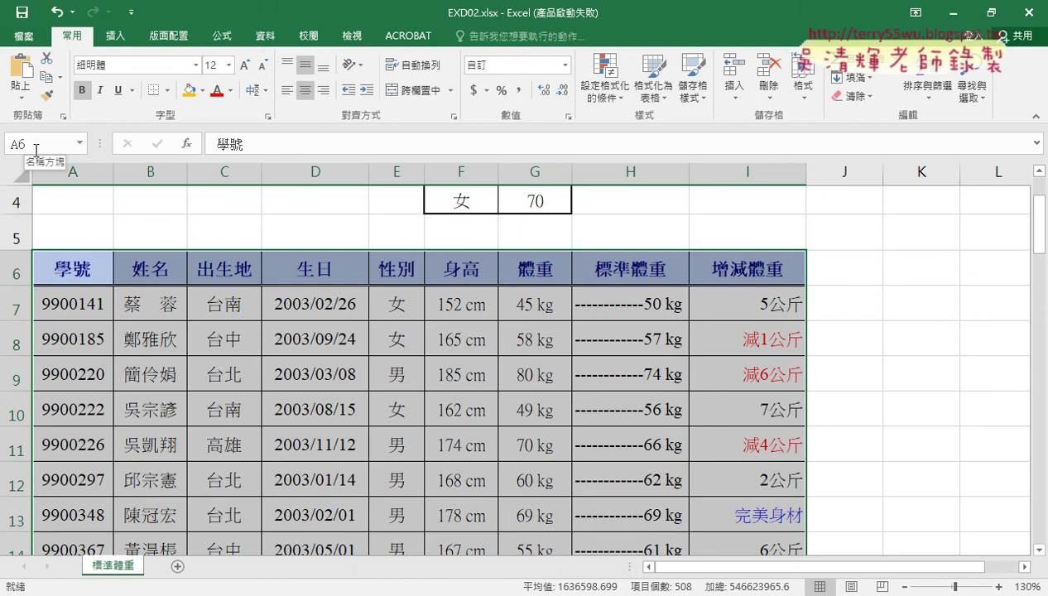
# Enter 學生名冊 in the Name Box to name the selected A6:I62 range.
pyautogui.click(39, 148)
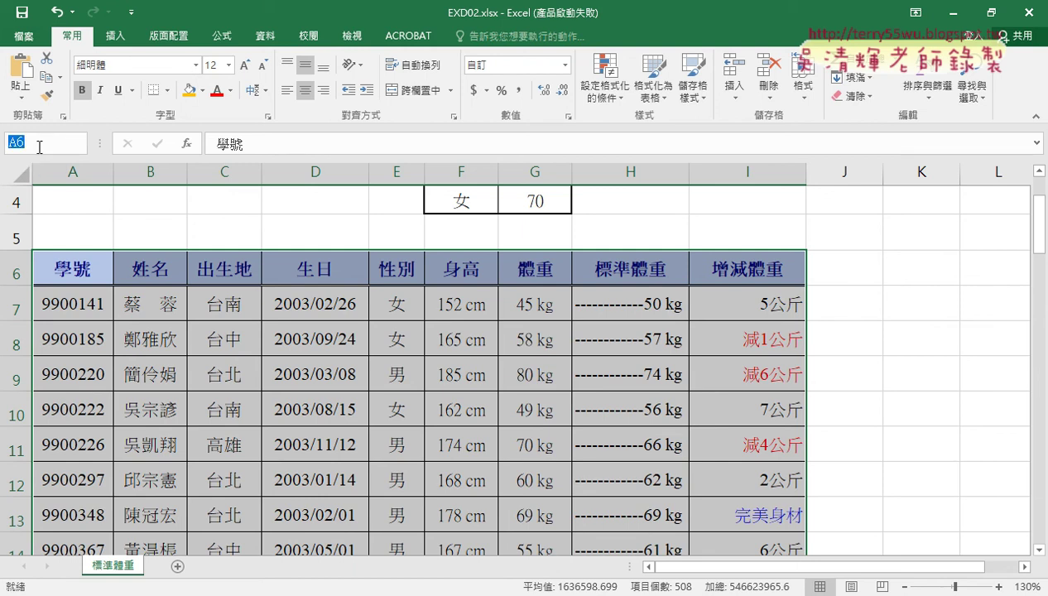
pyautogui.write('學')
pyautogui.write('生')
pyautogui.write('ㄇ')
pyautogui.write('明')
pyautogui.write('冊')
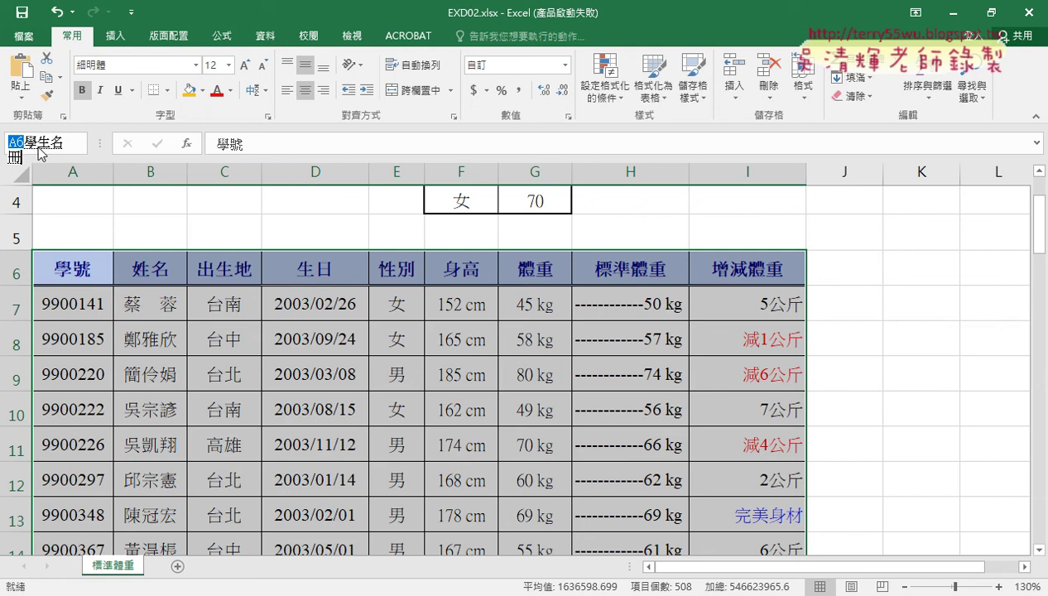
pyautogui.press('Return')
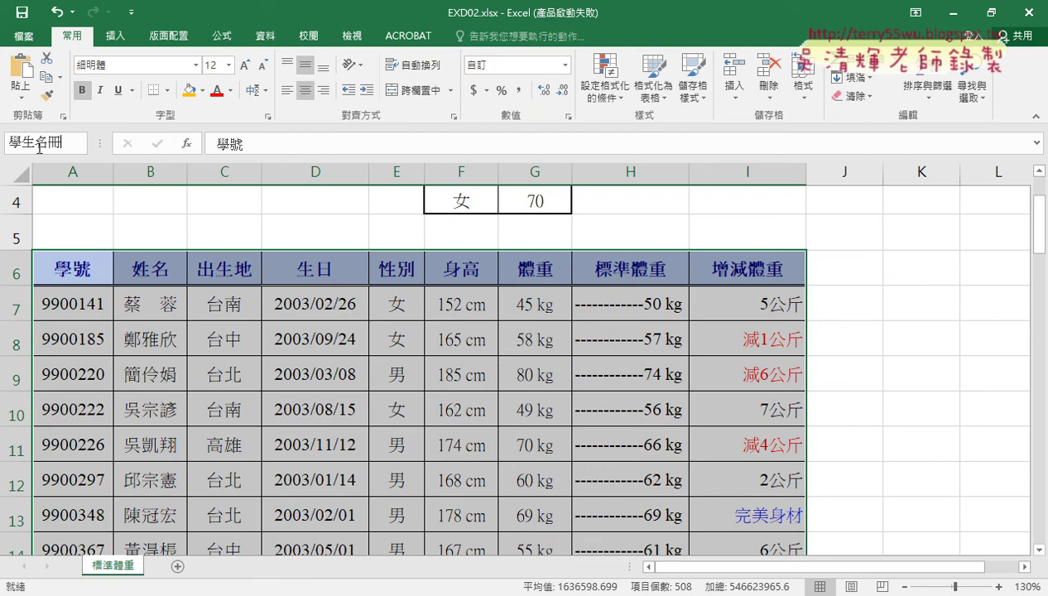
pyautogui.press('Return')
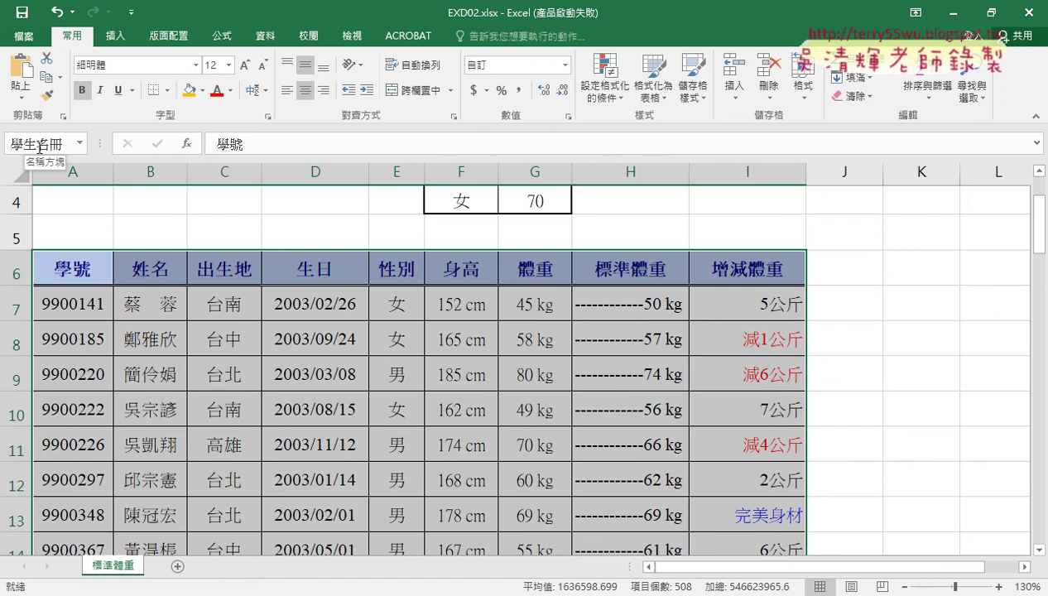
# In Name Manager, correct 學生名冊 to refer to =標準體重!$A$6:$I$62.
pyautogui.click(231, 40)
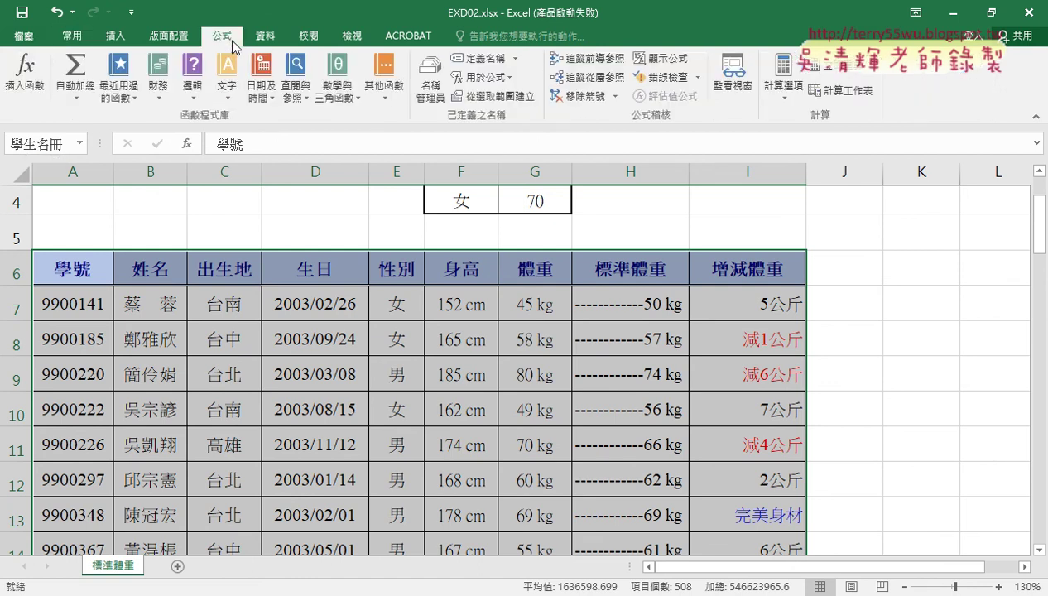
pyautogui.click(429, 93)
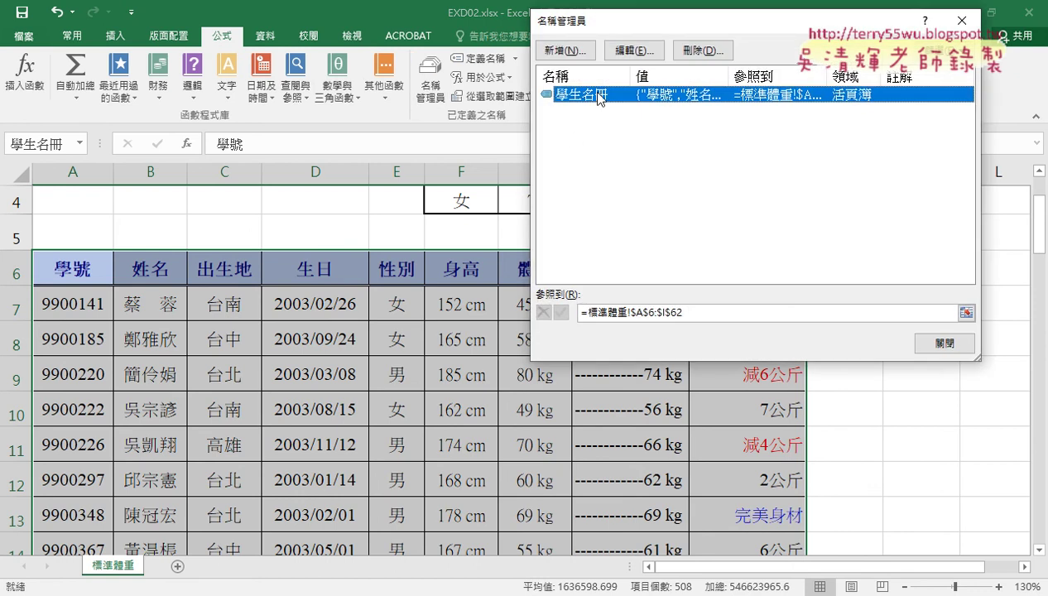
pyautogui.click(693, 312)
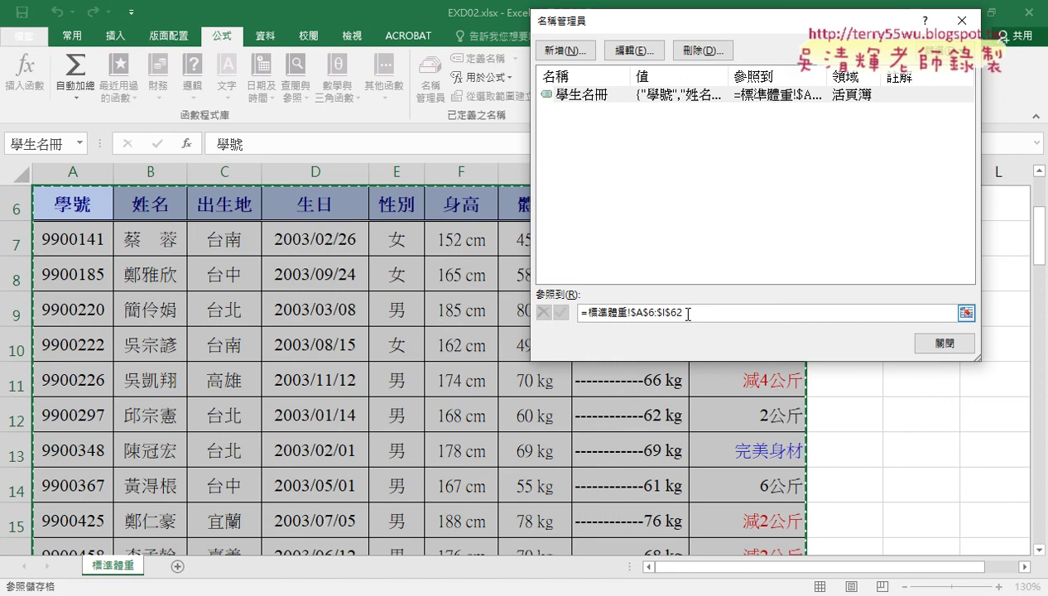
pyautogui.press('BackSpace')
pyautogui.write('1')
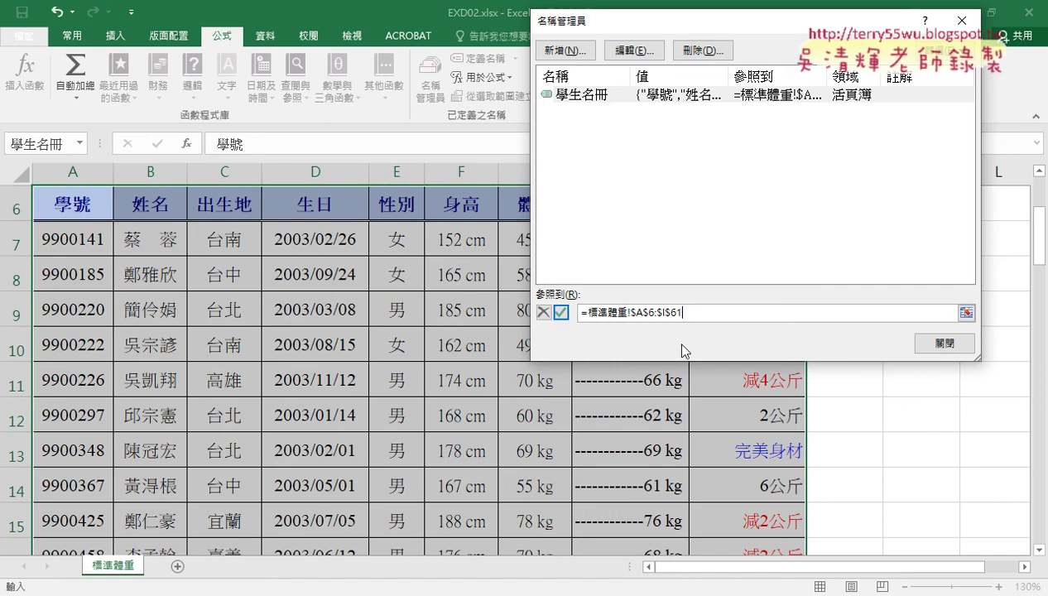
pyautogui.press('BackSpace')
pyautogui.write('2')
pyautogui.click(560, 312)
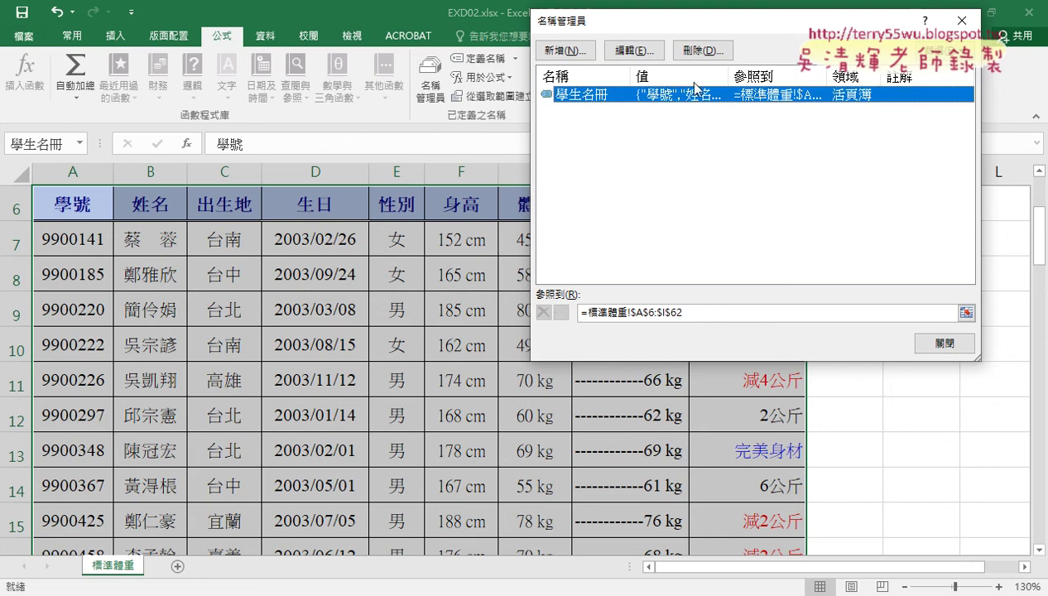
pyautogui.click(941, 343)
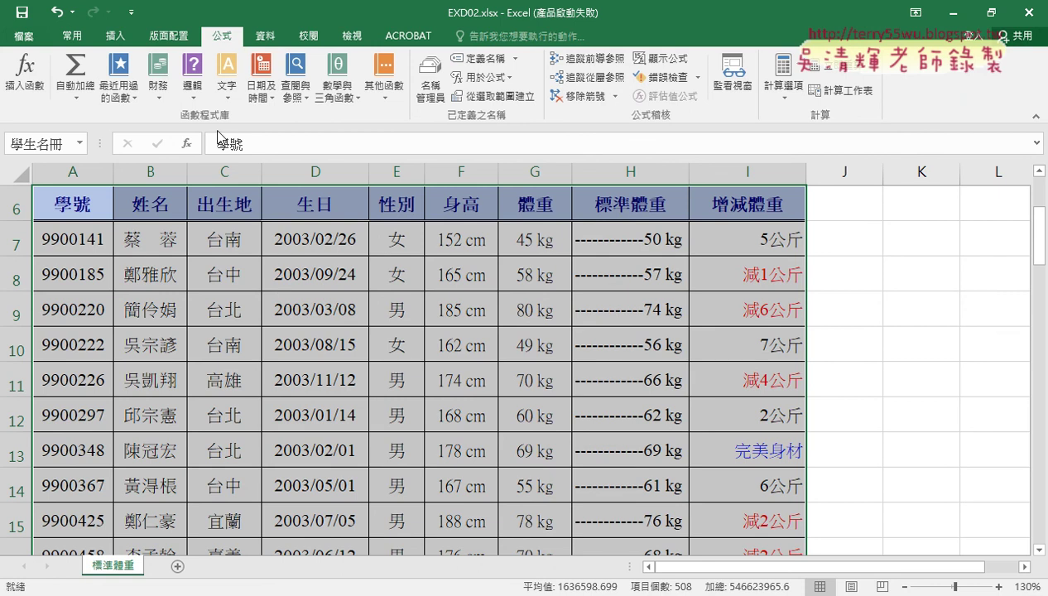
# Show the Page Layout options and read the print requirements in the instructions PDF.
pyautogui.click(172, 37)
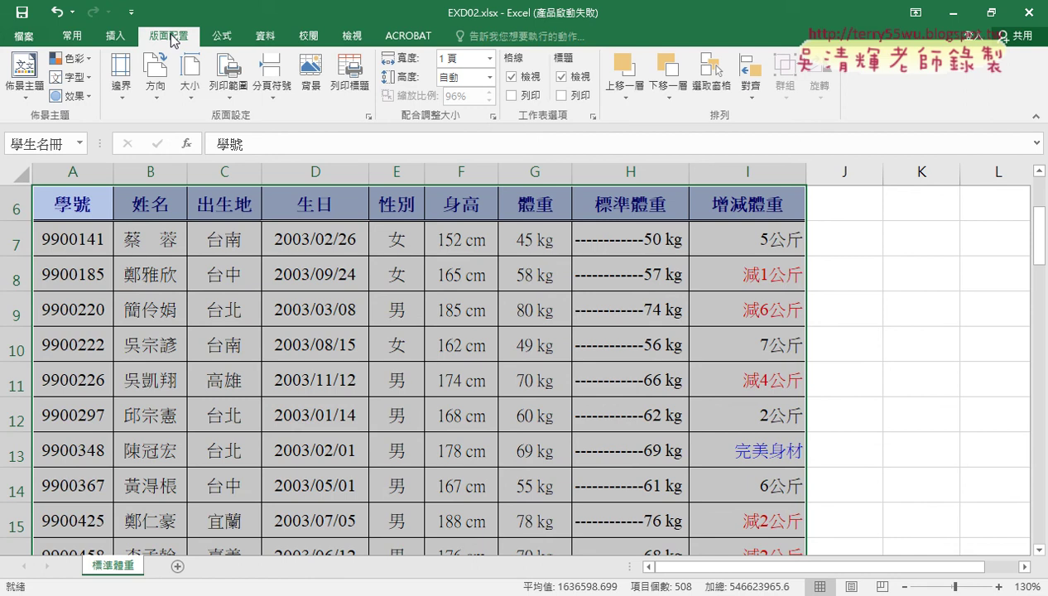
pyautogui.hotkey('alt', 'Tab')
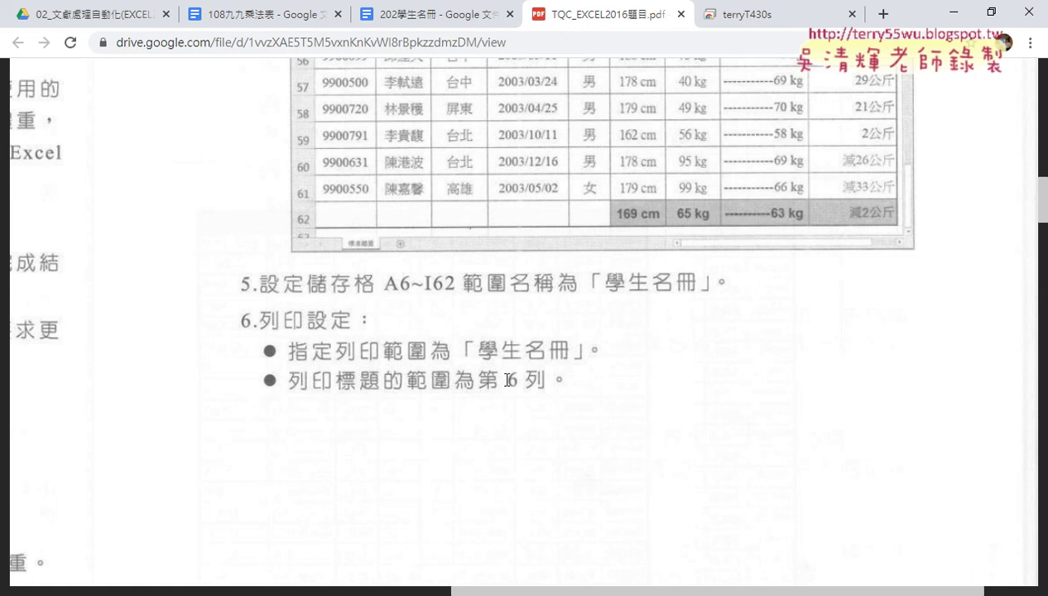
pyautogui.click(953, 12)
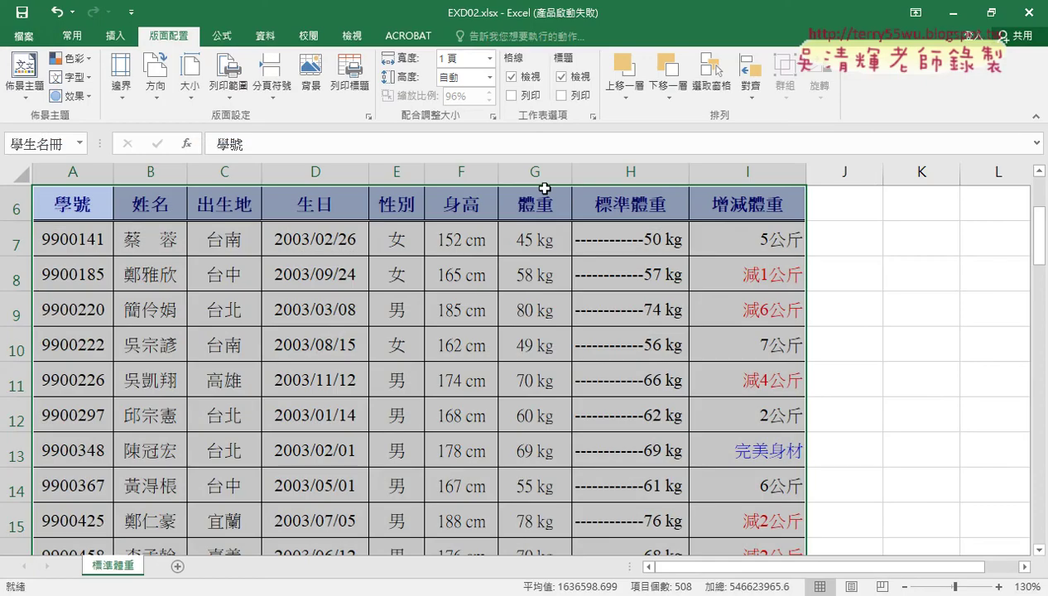
# Clear the range selection by selecting the 生日 header cell.
pyautogui.click(240, 214)
pyautogui.click(18, 204)
pyautogui.scroll(2, 191, 287)
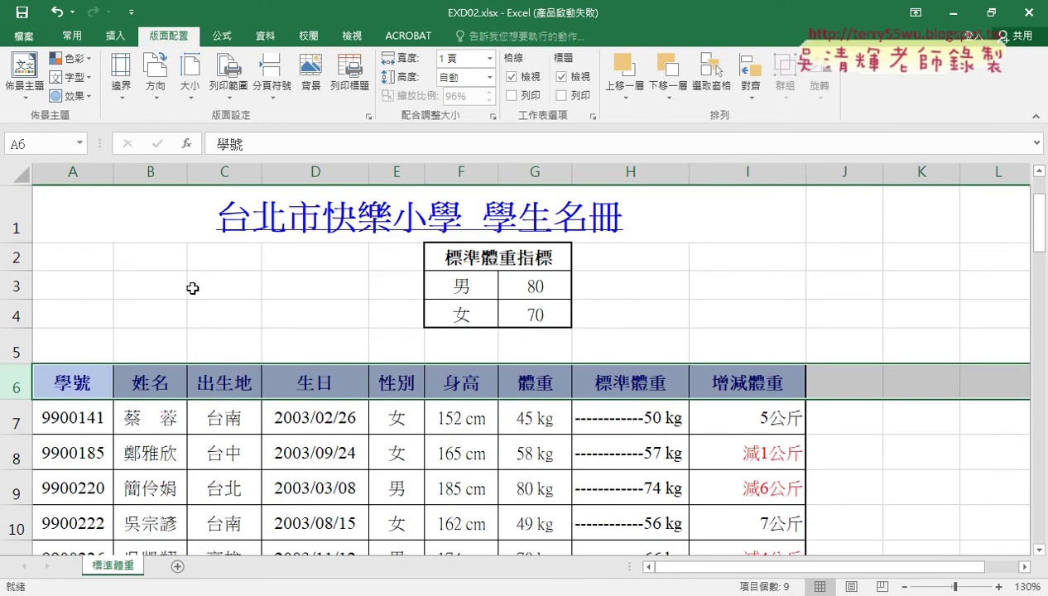
pyautogui.click(329, 379)
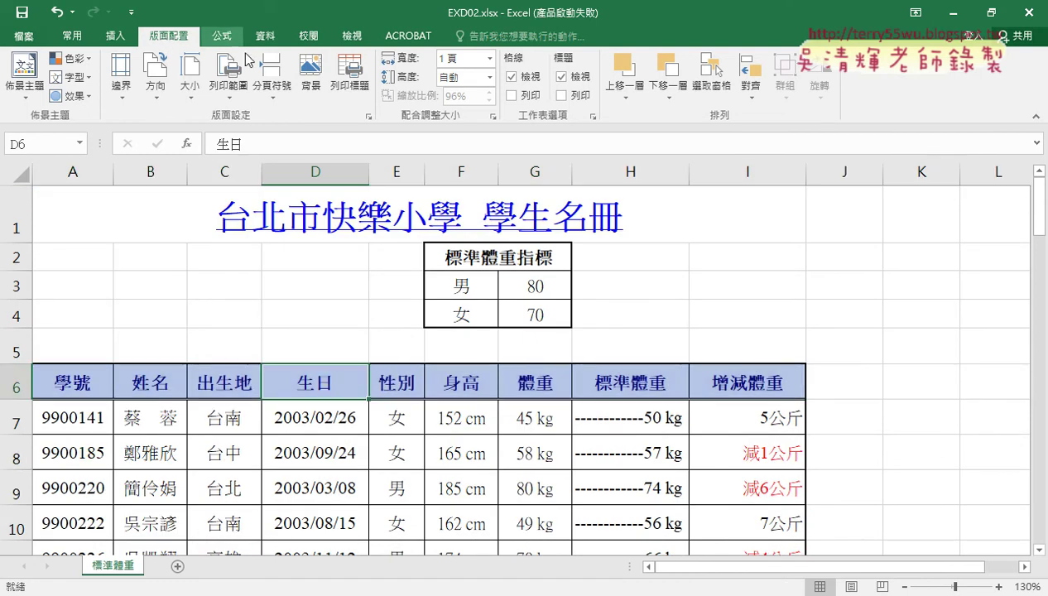
# In Page Setup's Sheet settings, paste the name 學生名冊 as the print area using F3.
pyautogui.click(367, 116)
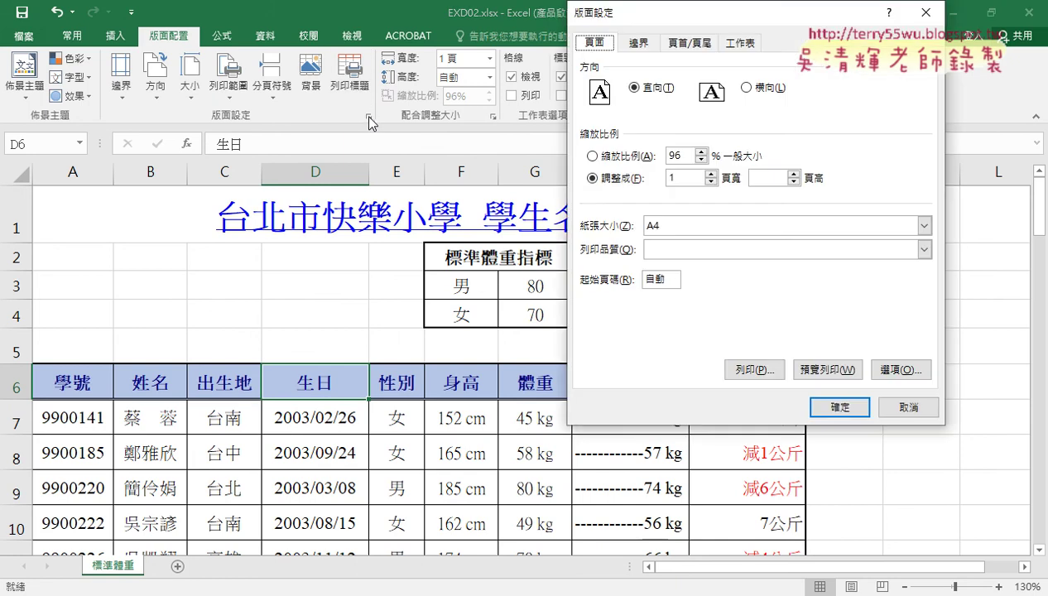
pyautogui.moveTo(658, 18); pyautogui.dragTo(314, 86)
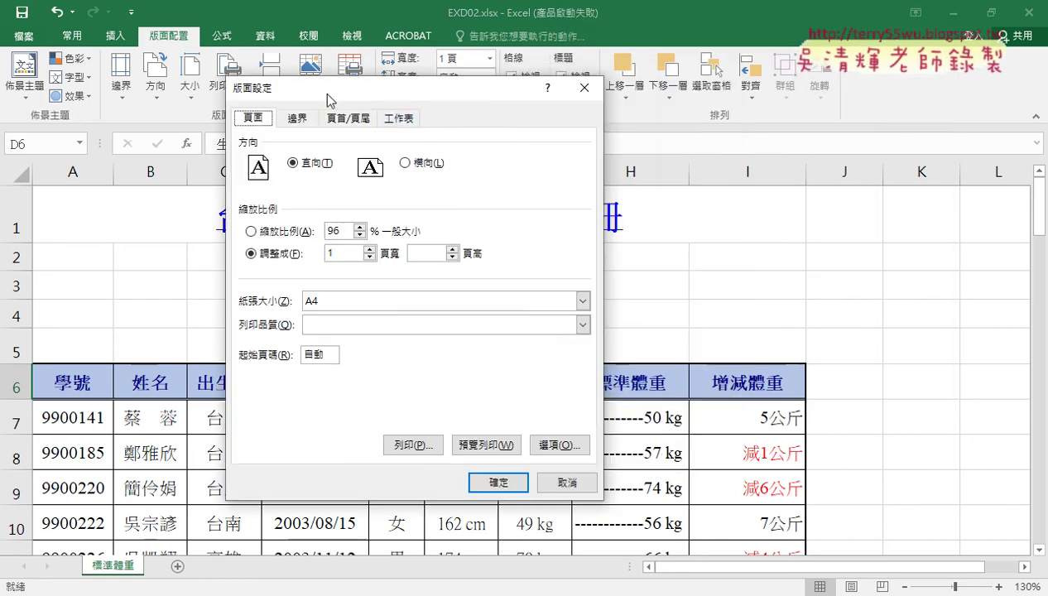
pyautogui.click(406, 120)
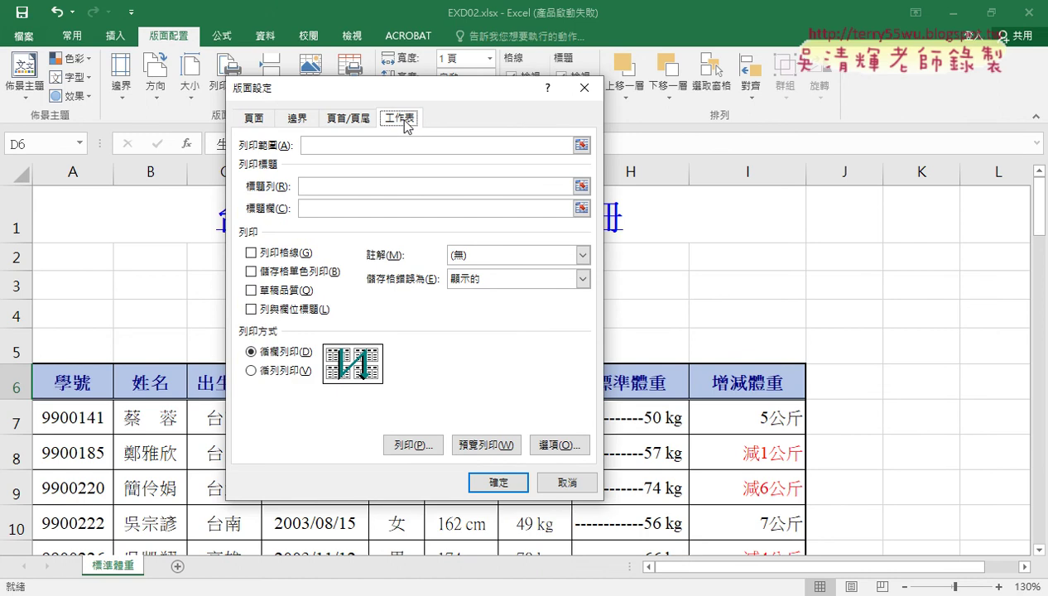
pyautogui.click(358, 148)
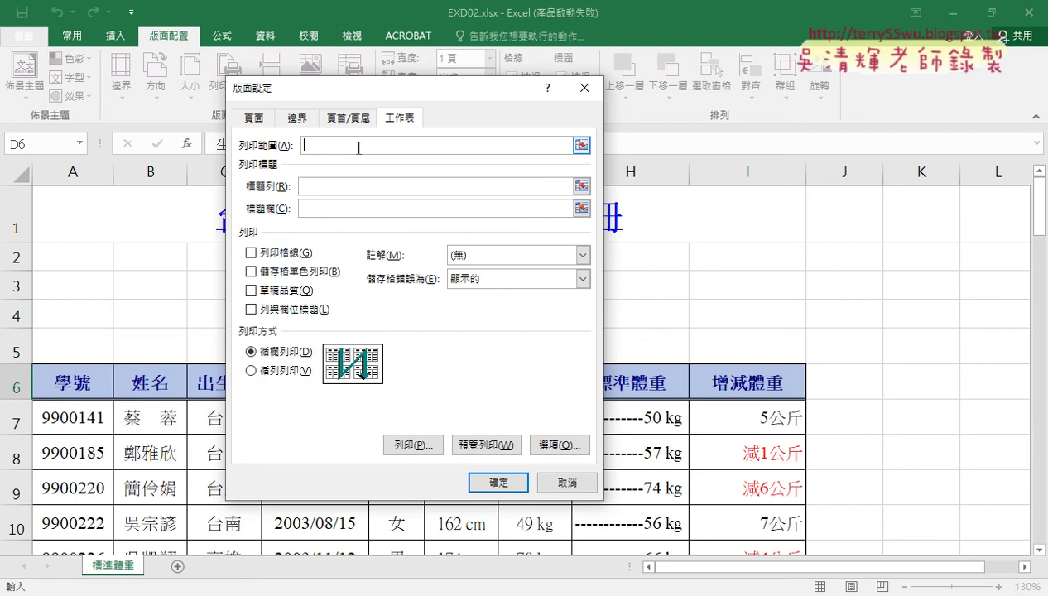
pyautogui.press('F3')
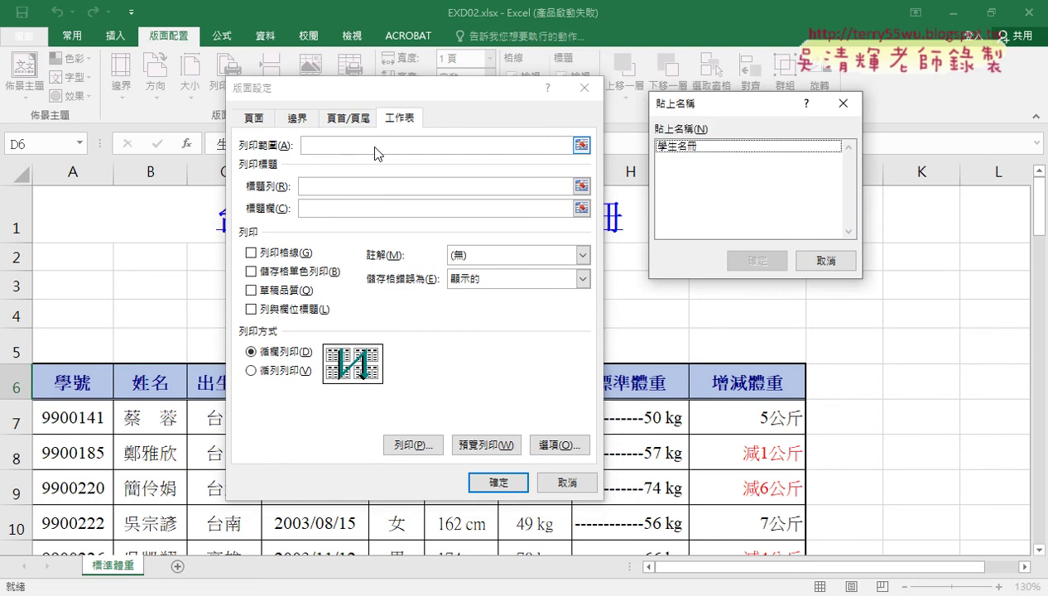
pyautogui.moveTo(715, 113); pyautogui.dragTo(431, 120)
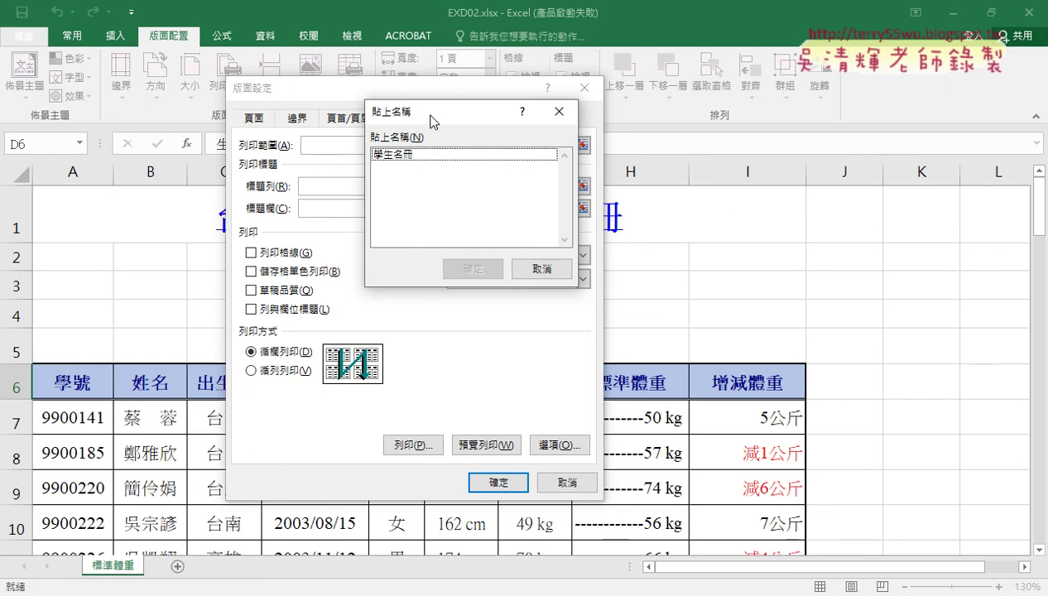
pyautogui.doubleClick(403, 154)
pyautogui.click(332, 187)
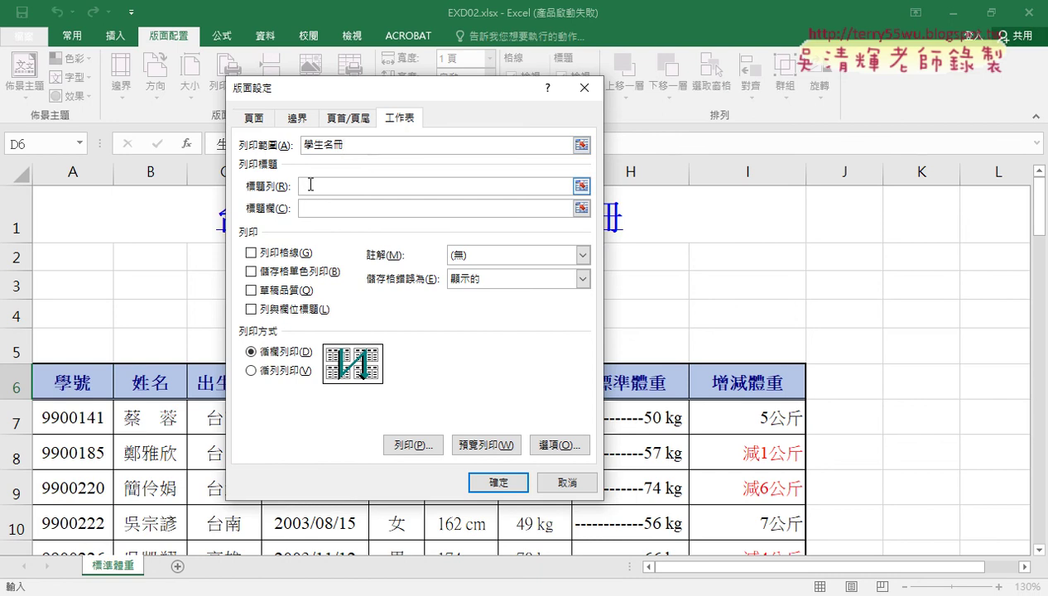
# Set rows to repeat at top to $6:$6 and preview the printed roster.
pyautogui.moveTo(422, 89); pyautogui.dragTo(632, 61)
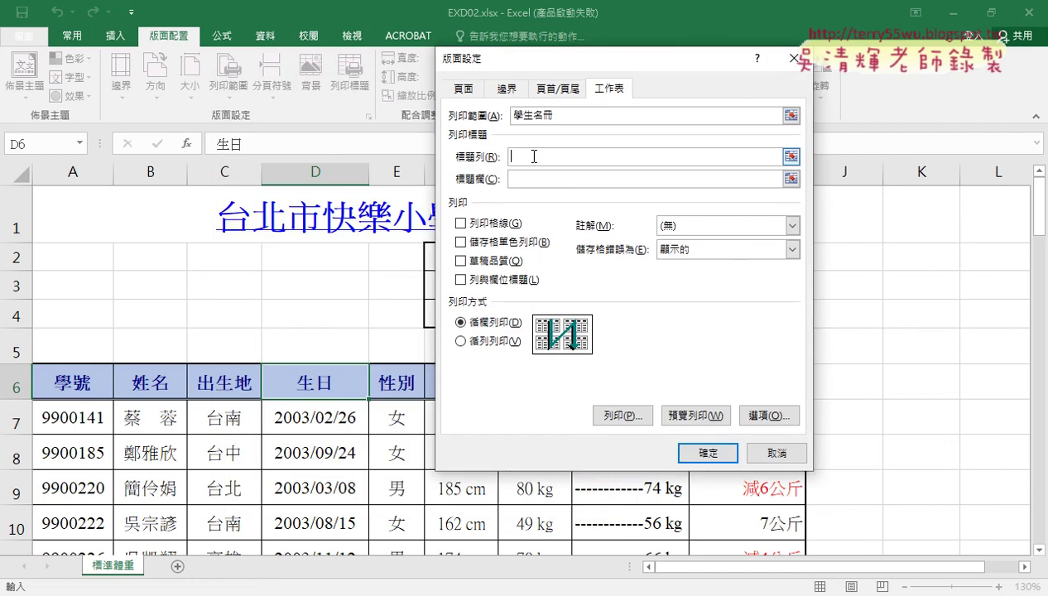
pyautogui.click(16, 384)
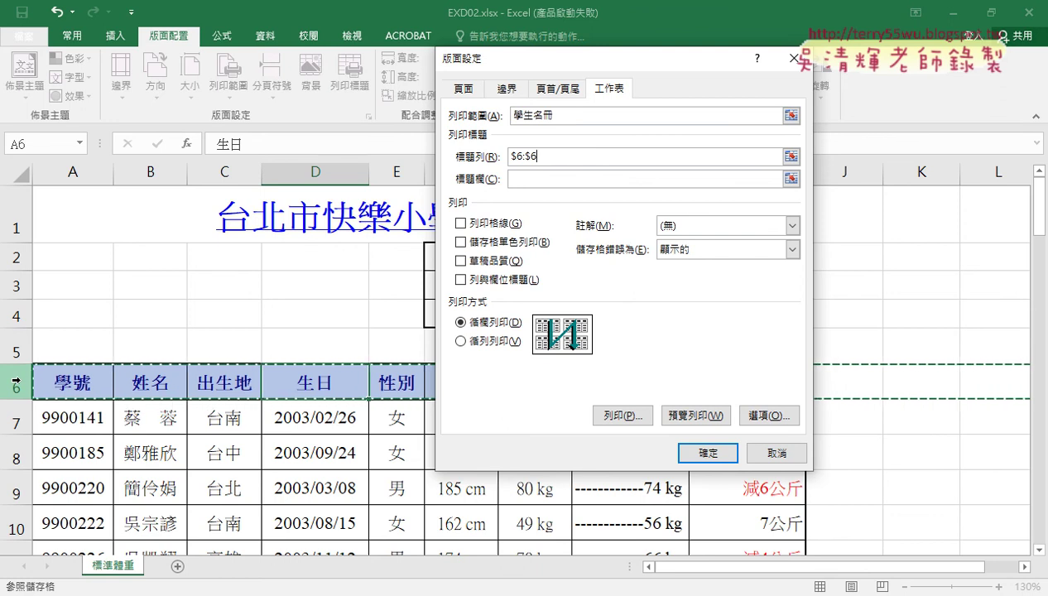
pyautogui.click(676, 414)
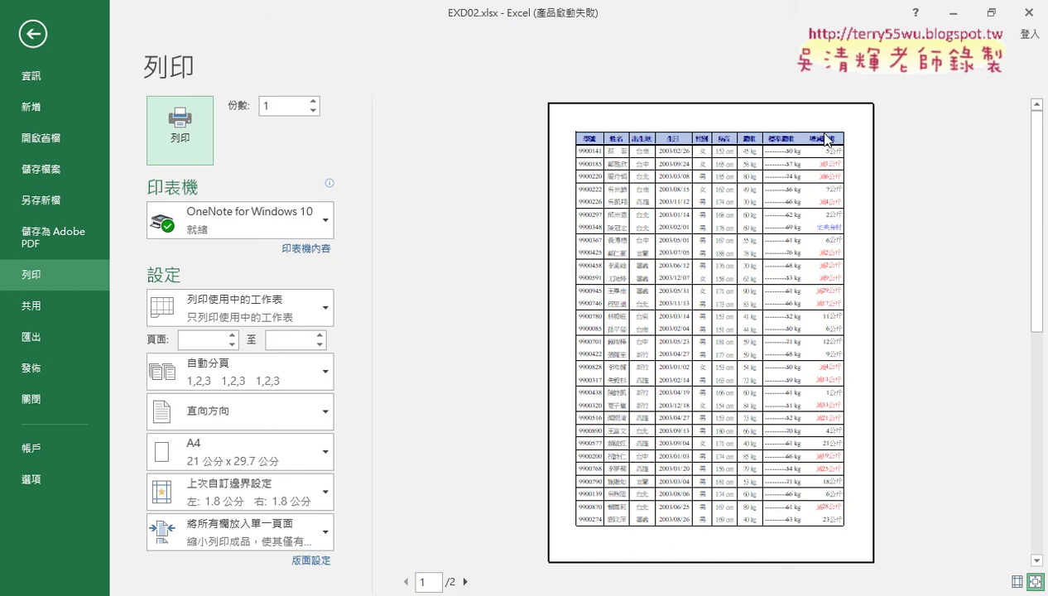
# View preview page 2 of 2 and review the Sheet settings, closing without changes.
pyautogui.click(465, 582)
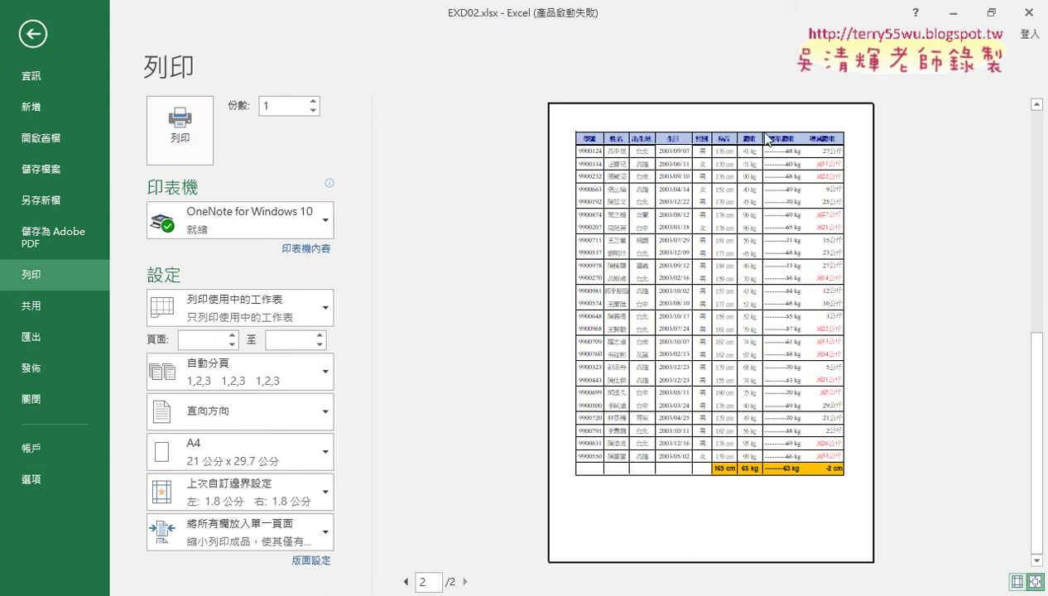
pyautogui.click(323, 561)
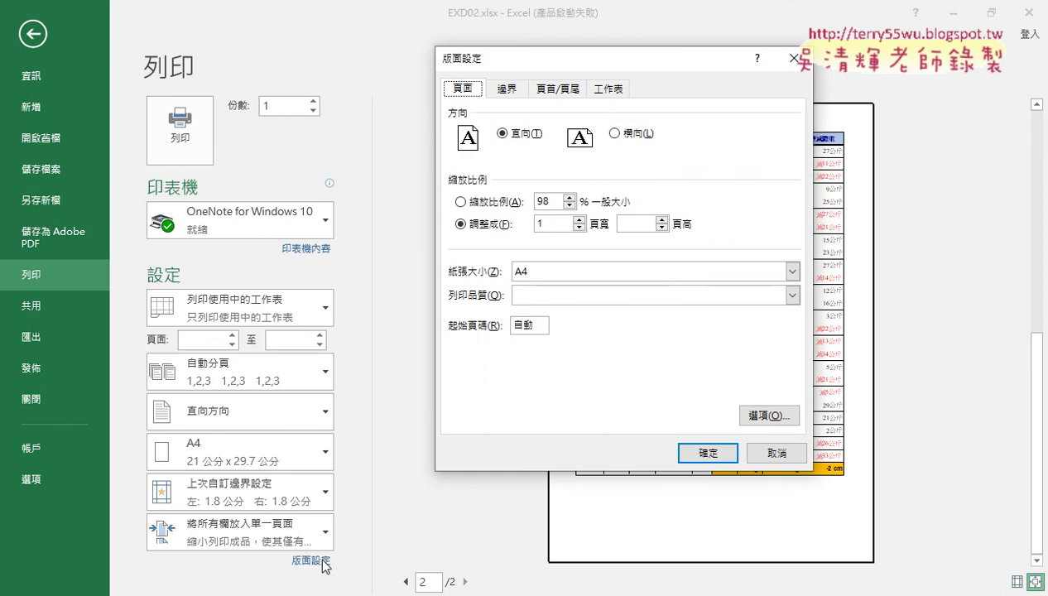
pyautogui.click(596, 93)
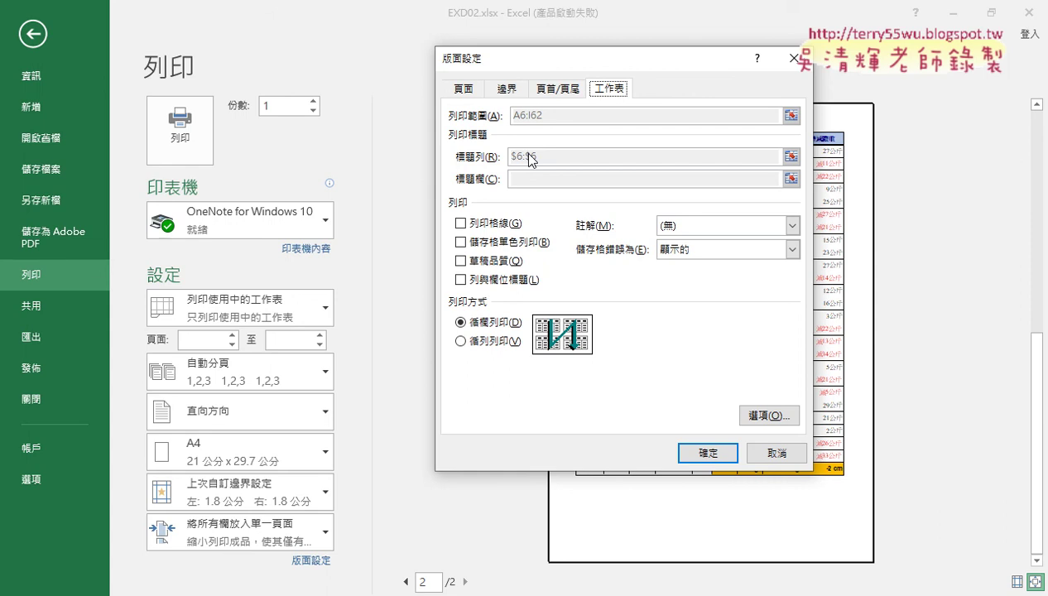
pyautogui.click(777, 453)
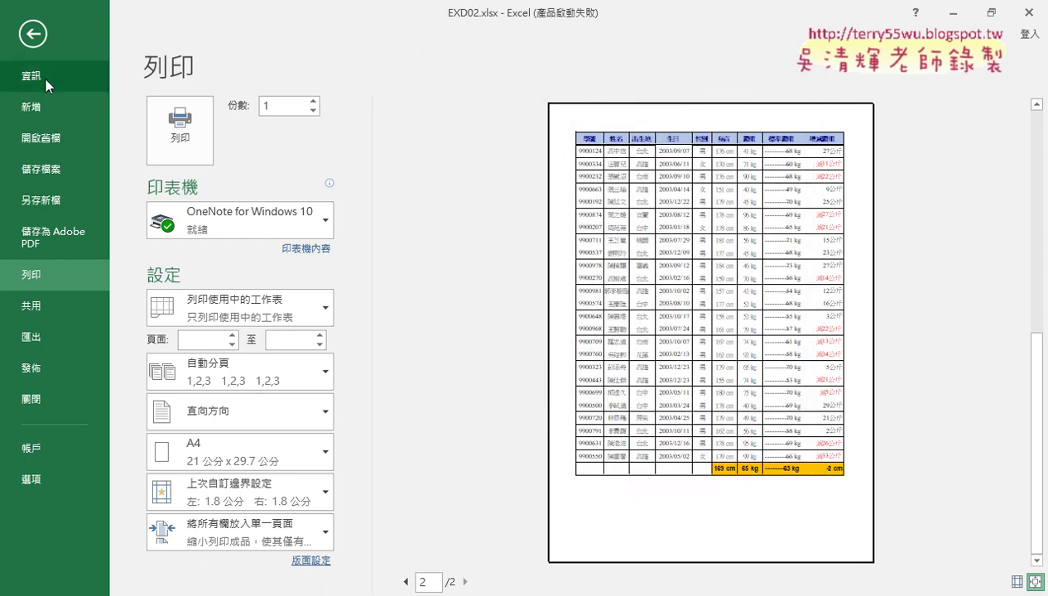
# Save a copy to the Desktop, renaming EXD02 to EXA202.xlsx.
pyautogui.click(34, 35)
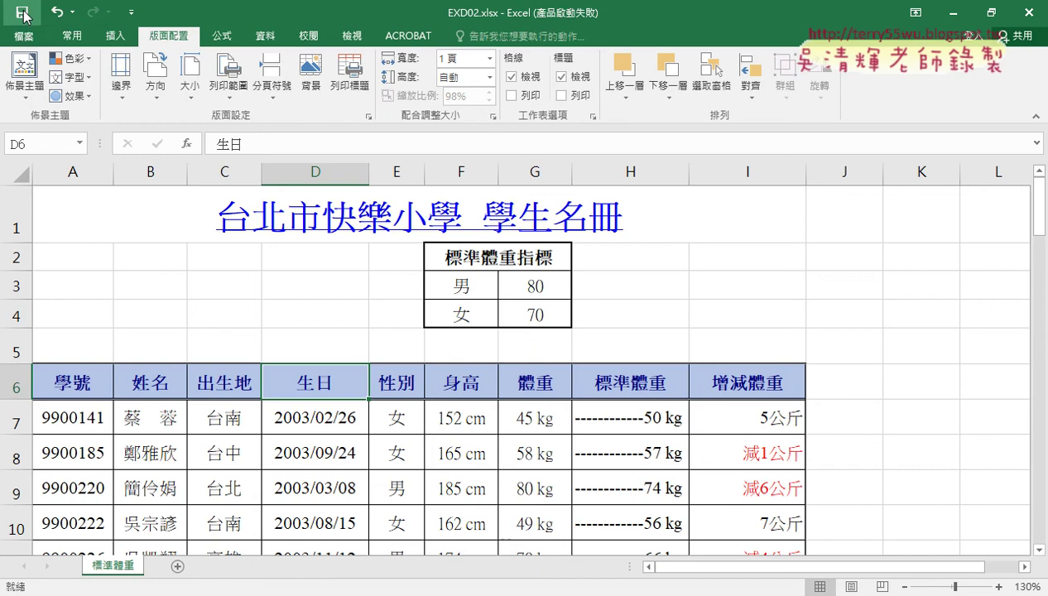
pyautogui.click(30, 39)
pyautogui.click(56, 206)
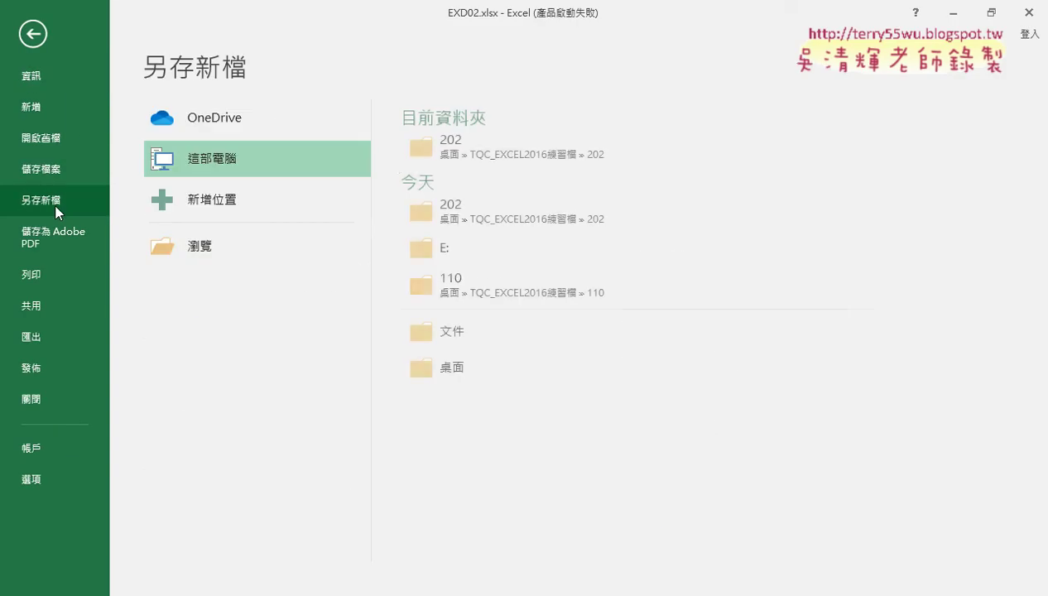
pyautogui.click(214, 245)
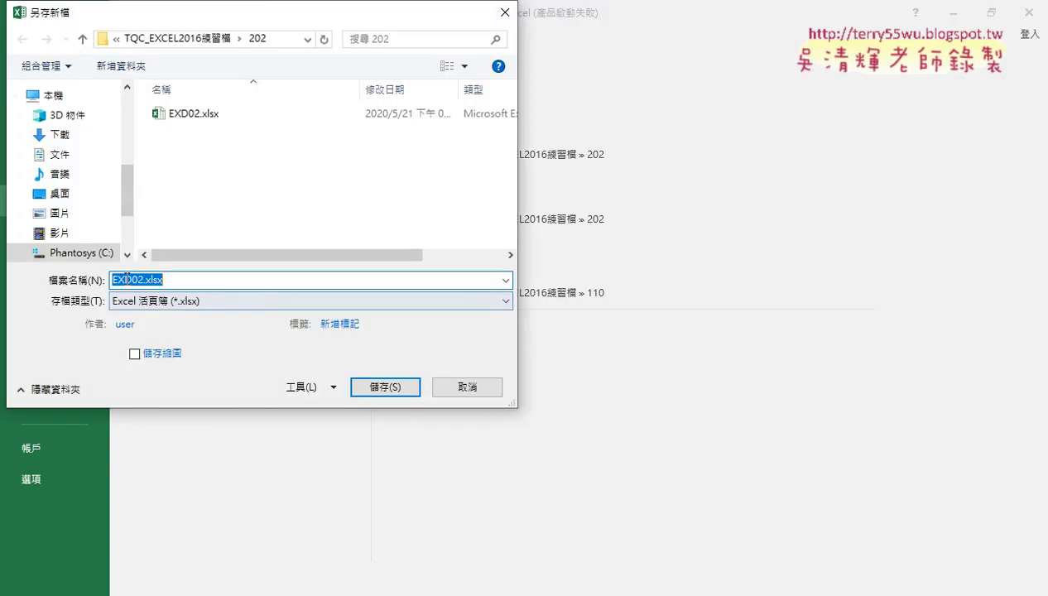
pyautogui.scroll(3, 129, 149)
pyautogui.scroll(1, 128, 144)
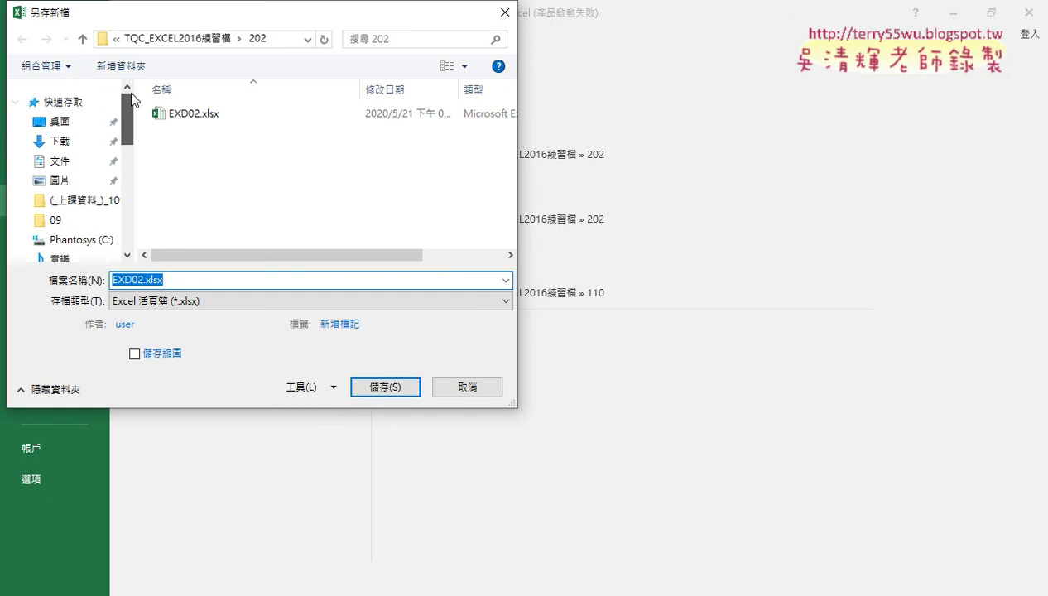
pyautogui.click(92, 123)
pyautogui.click(192, 282)
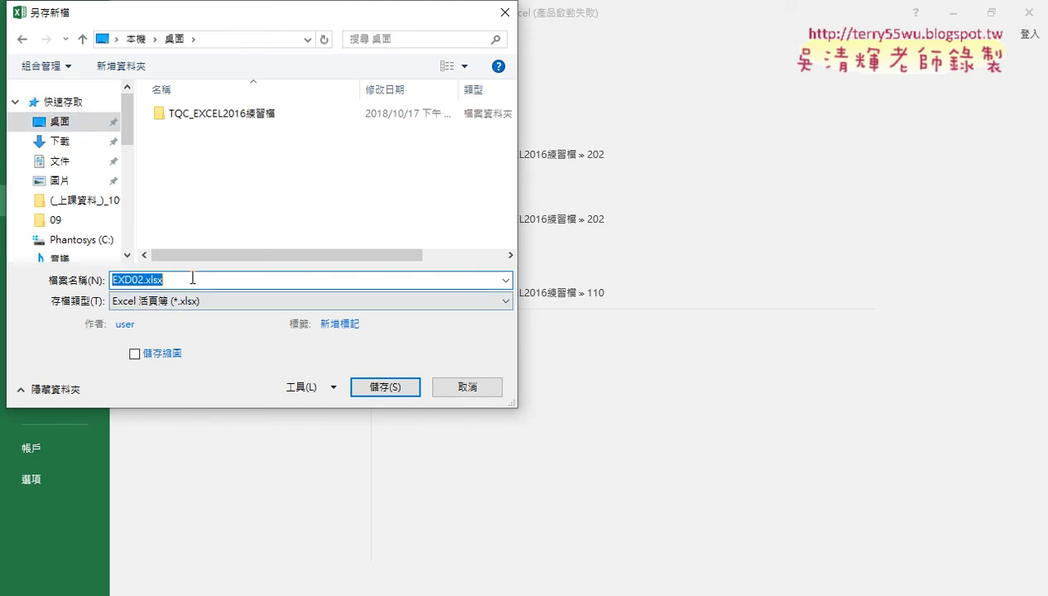
pyautogui.moveTo(124, 278); pyautogui.dragTo(213, 278)
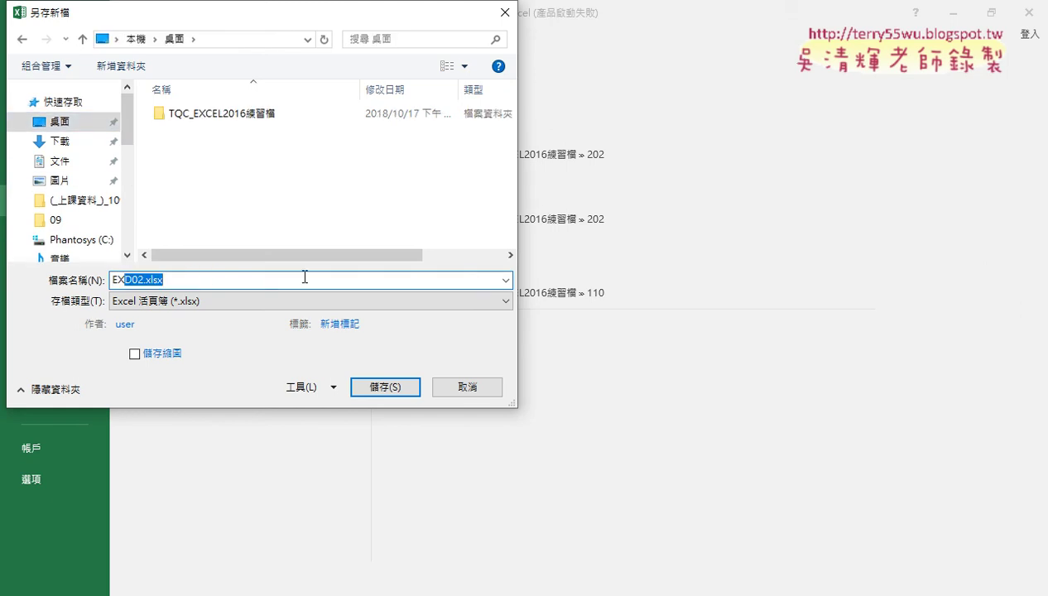
pyautogui.write('A202')
pyautogui.press('Return')
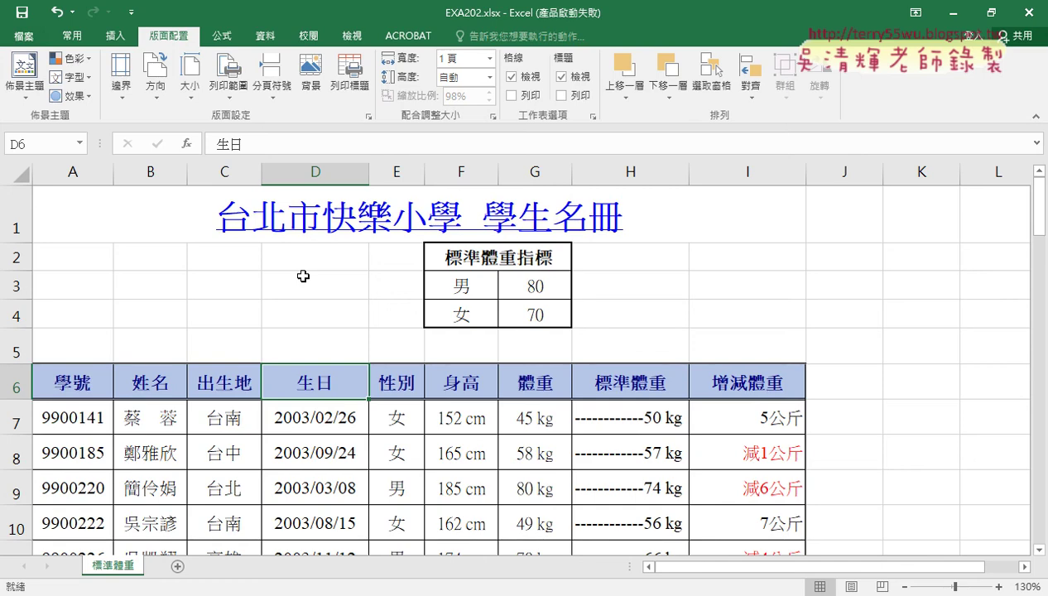